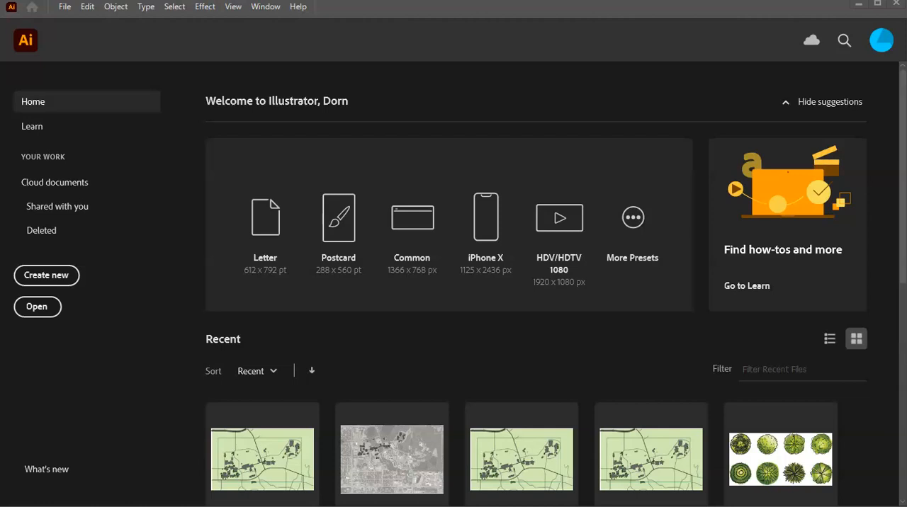
click(298, 9)
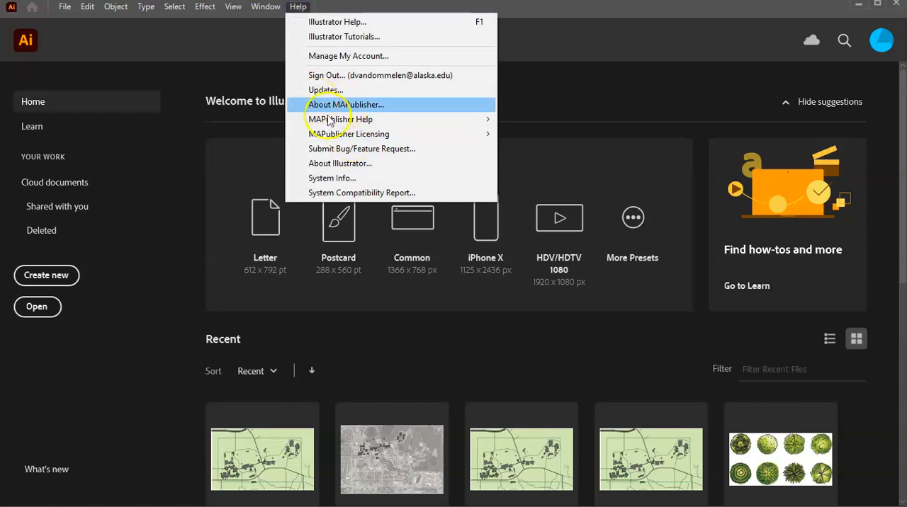
click(227, 42)
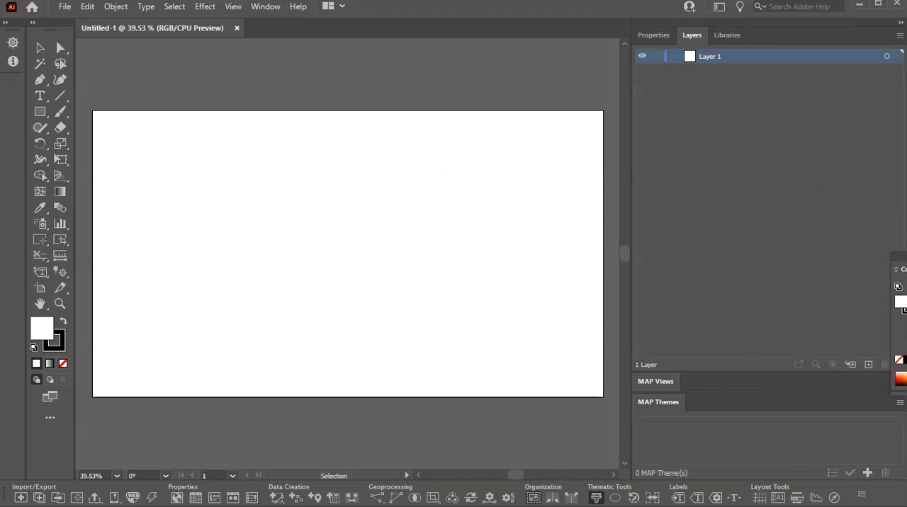
Step: Move the floating Color panel out of the work area and set the workspace to Essentials
drag(900, 256, 906, 256)
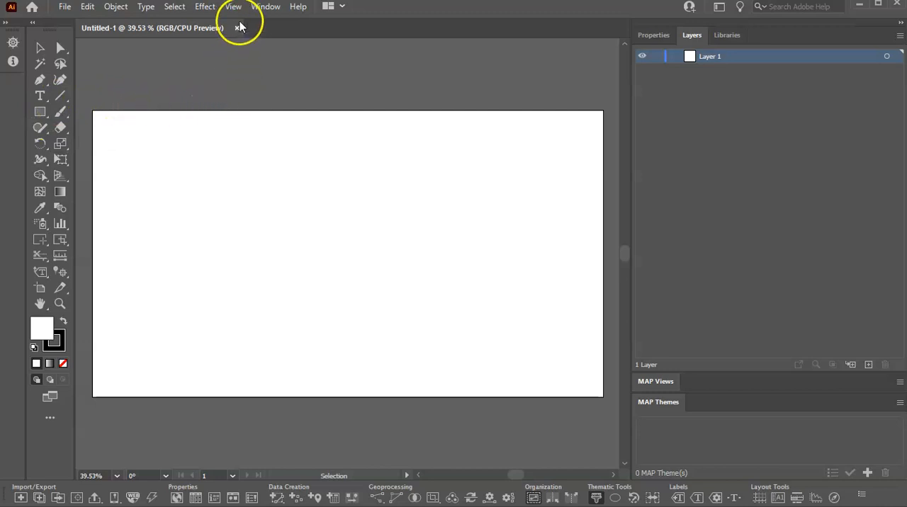
click(272, 7)
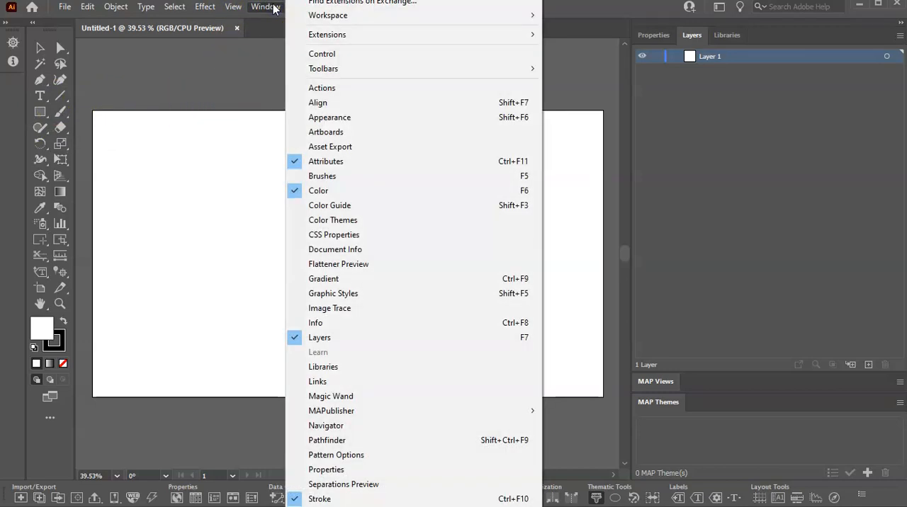
click(328, 22)
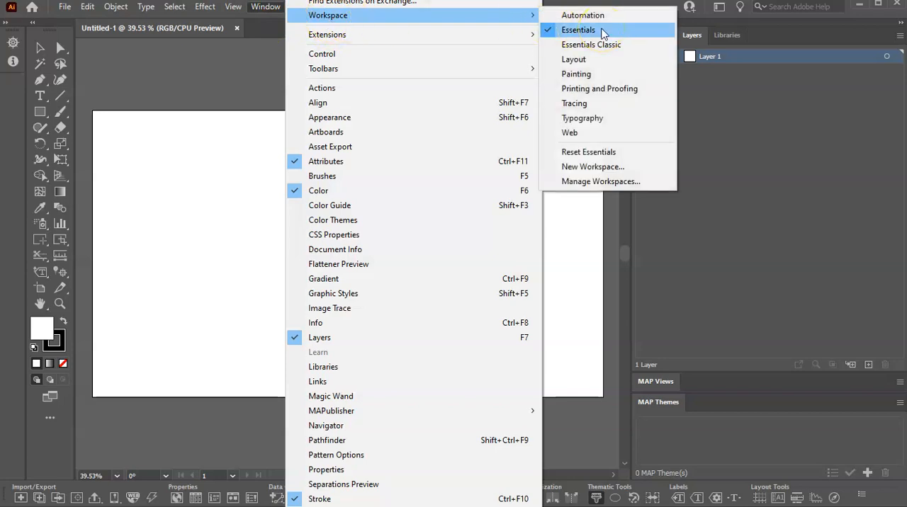
click(549, 30)
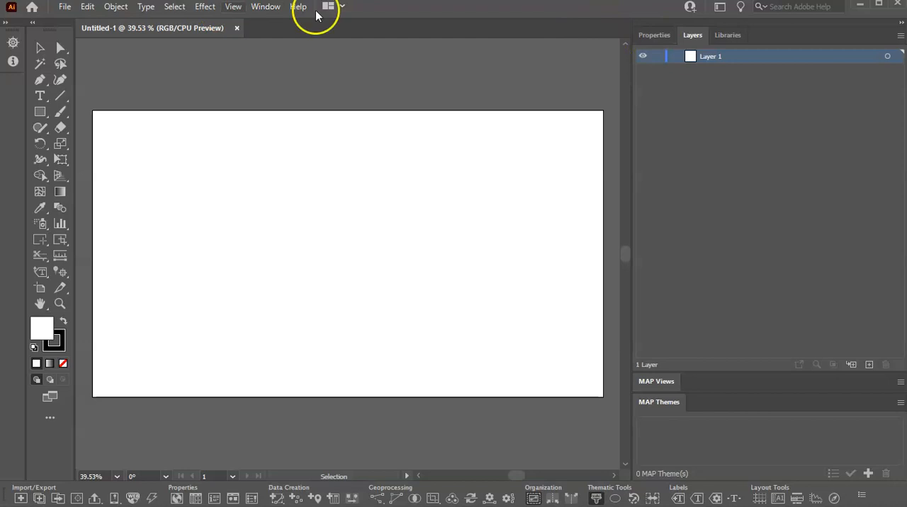
click(267, 7)
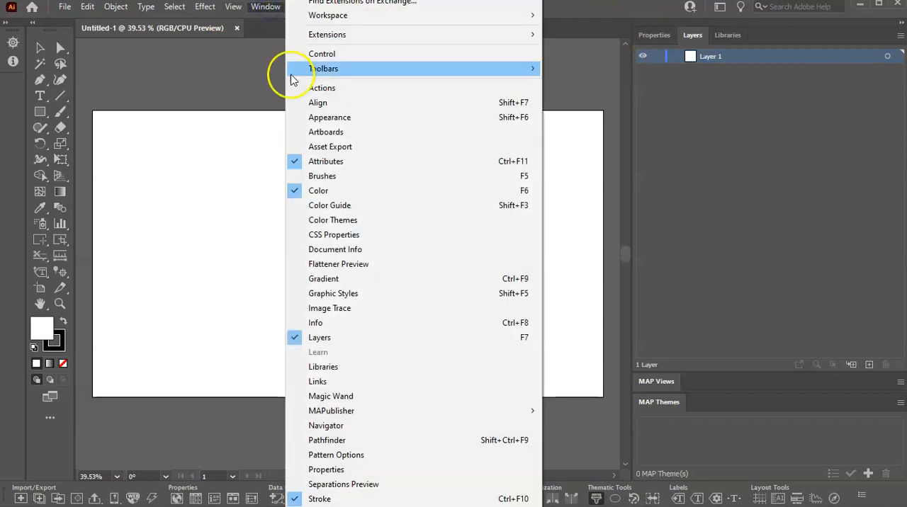
mouse_move(358, 21)
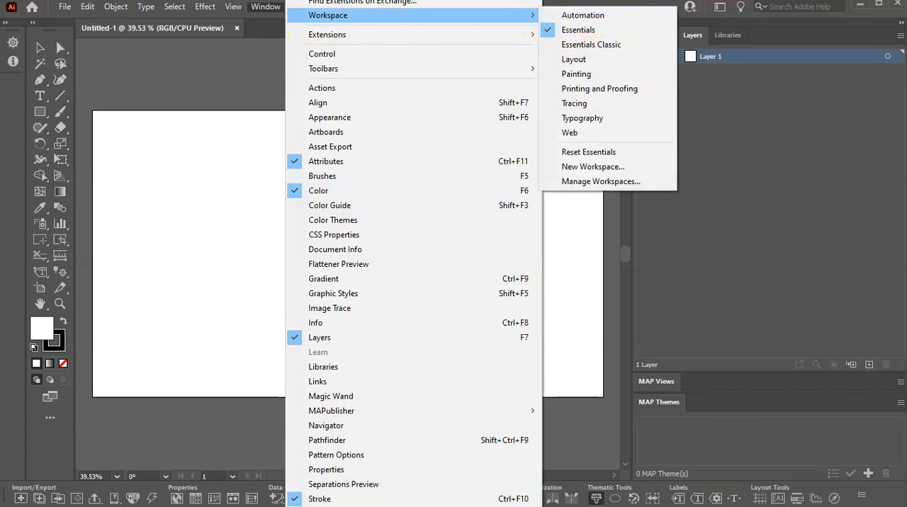
click(578, 30)
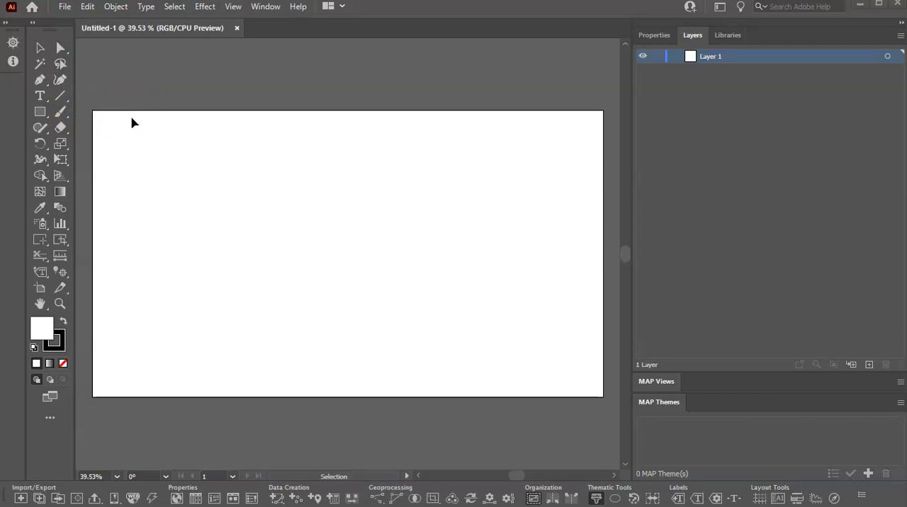
Step: Enlarge the artboard slightly by extending its upper edge upward and its right edge outward
click(40, 303)
drag(260, 258, 250, 242)
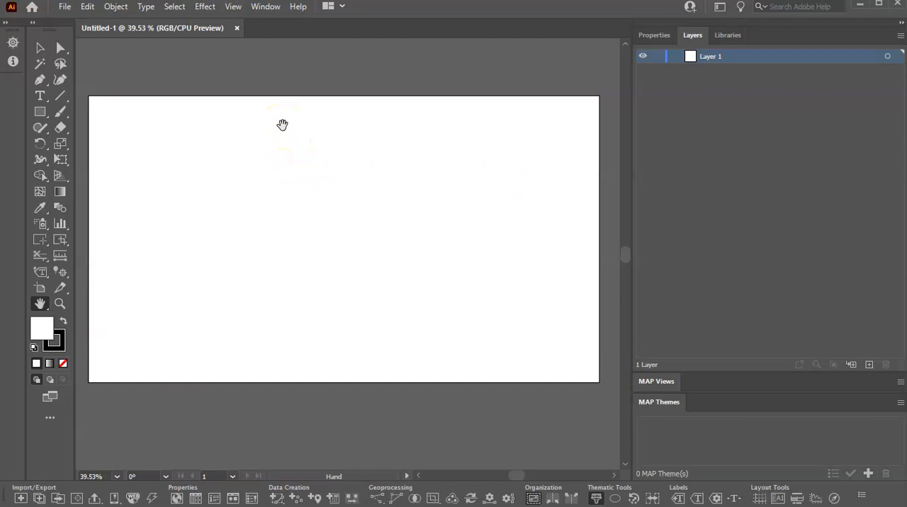
click(39, 299)
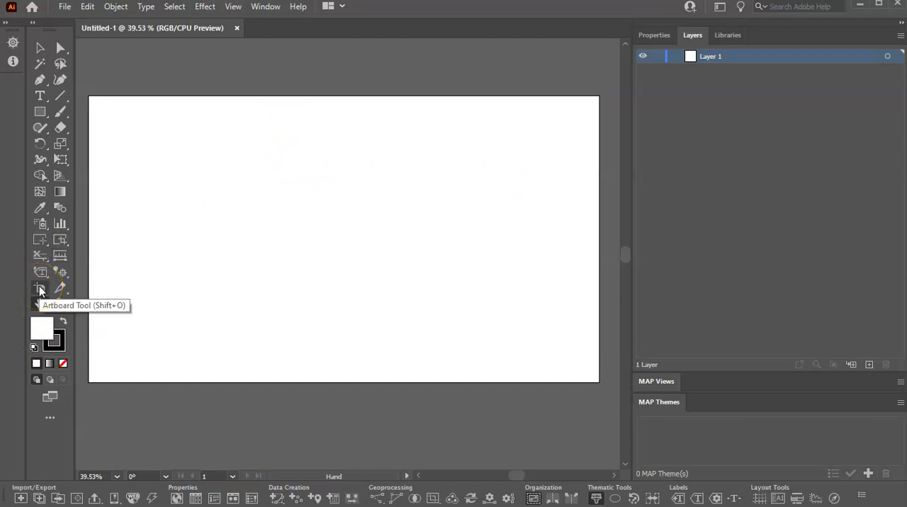
click(39, 289)
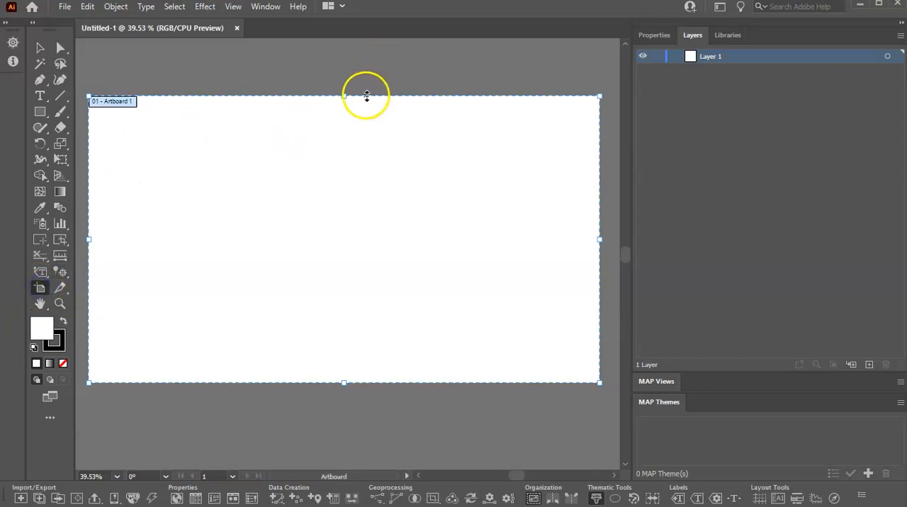
drag(349, 95, 344, 73)
click(341, 164)
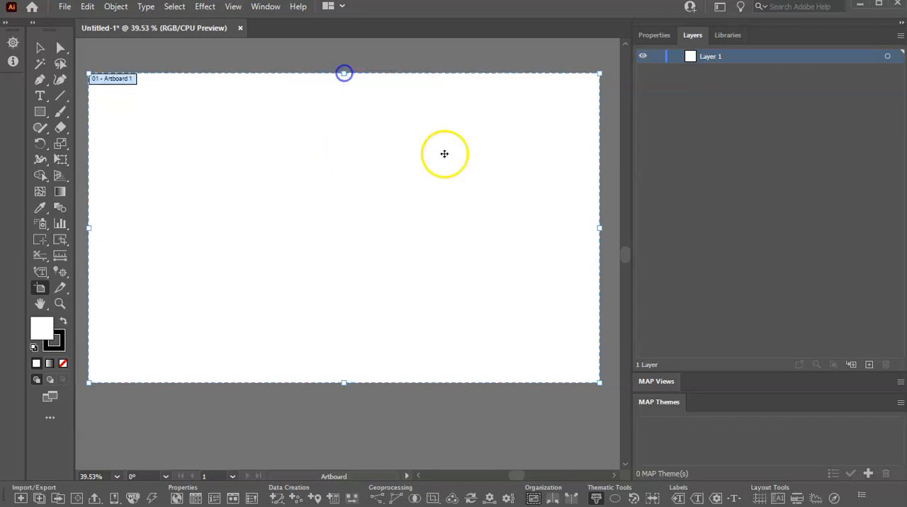
drag(596, 226, 602, 225)
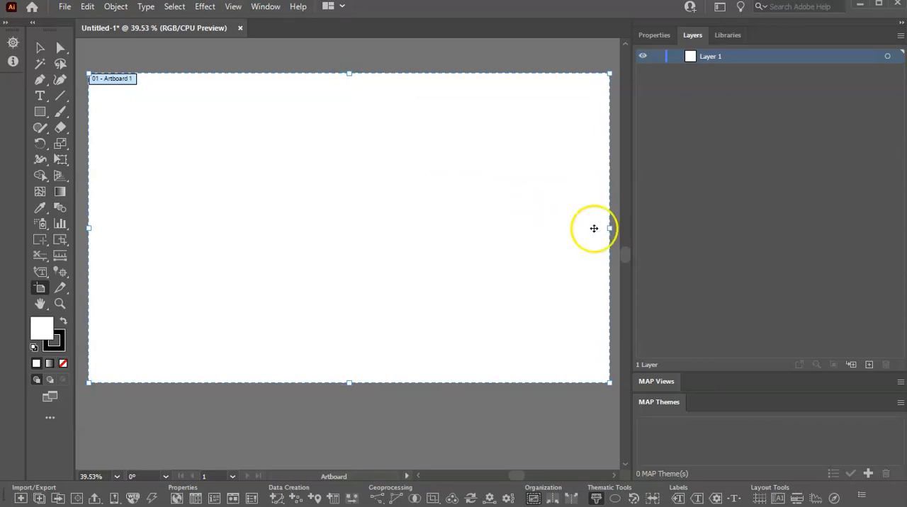
Step: Check which MAPublisher panels are enabled, and expand the MAP Views panel
click(62, 302)
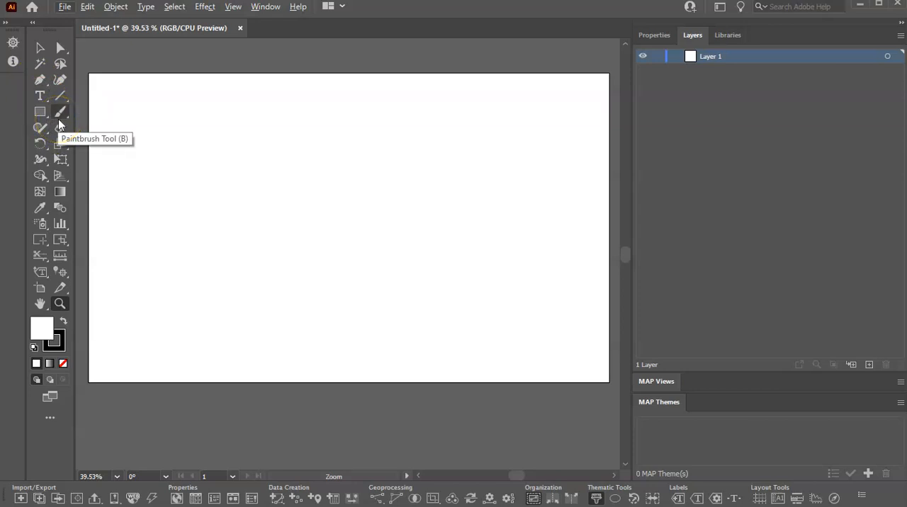
click(40, 48)
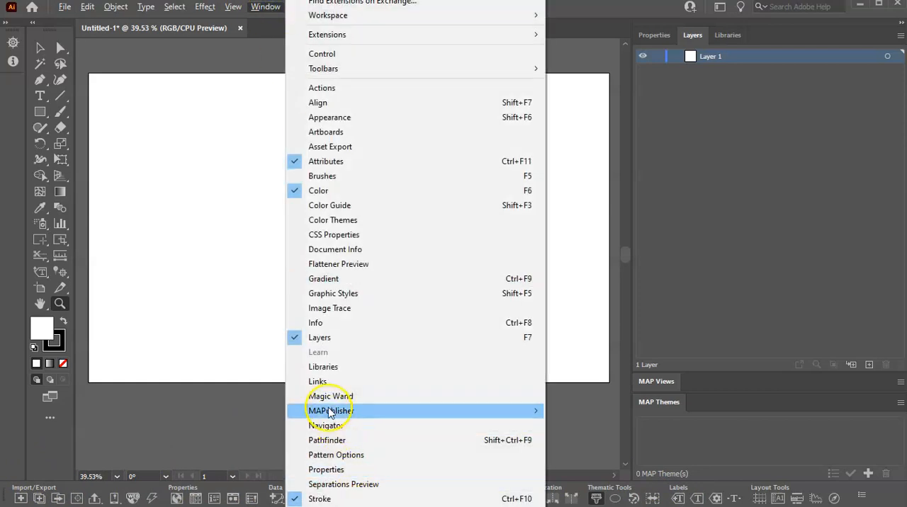
mouse_move(329, 414)
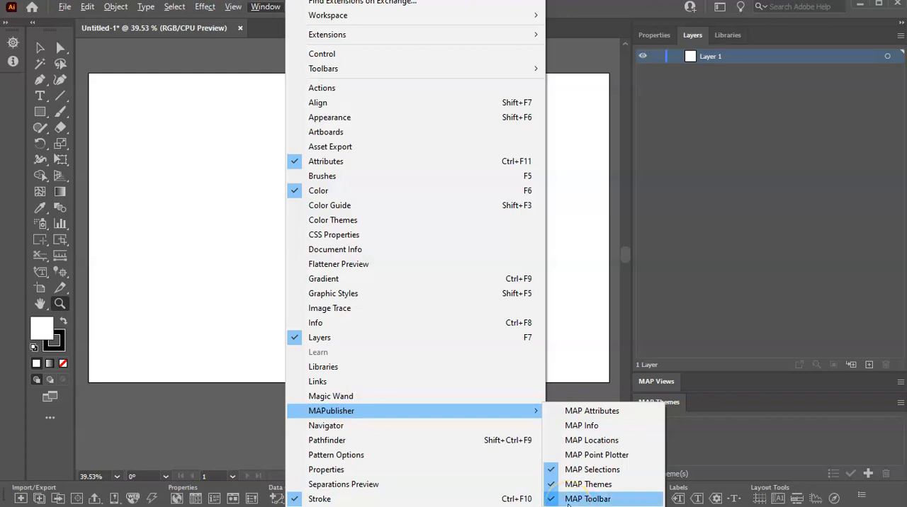
click(183, 175)
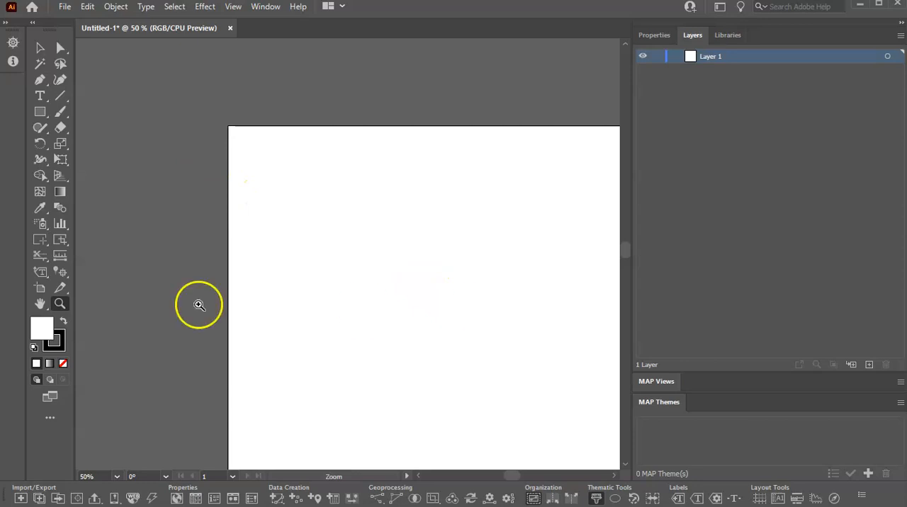
click(39, 304)
drag(490, 346, 294, 270)
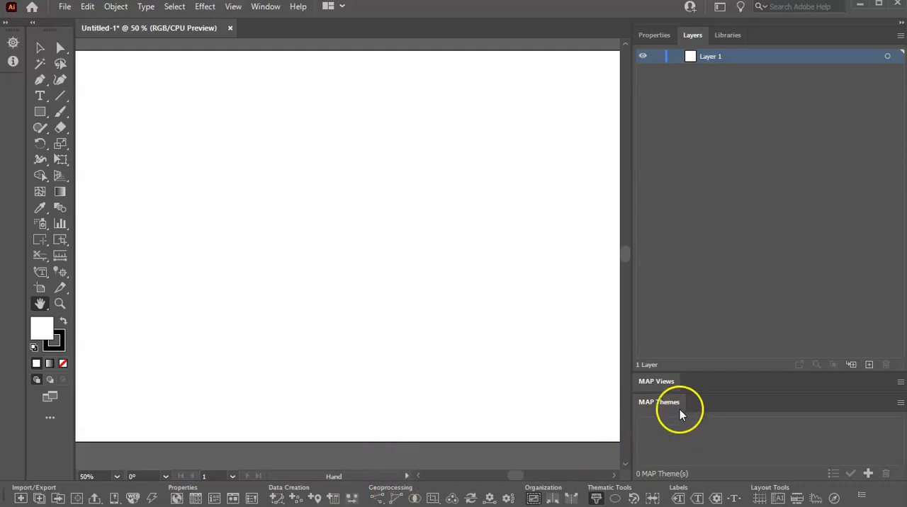
click(653, 383)
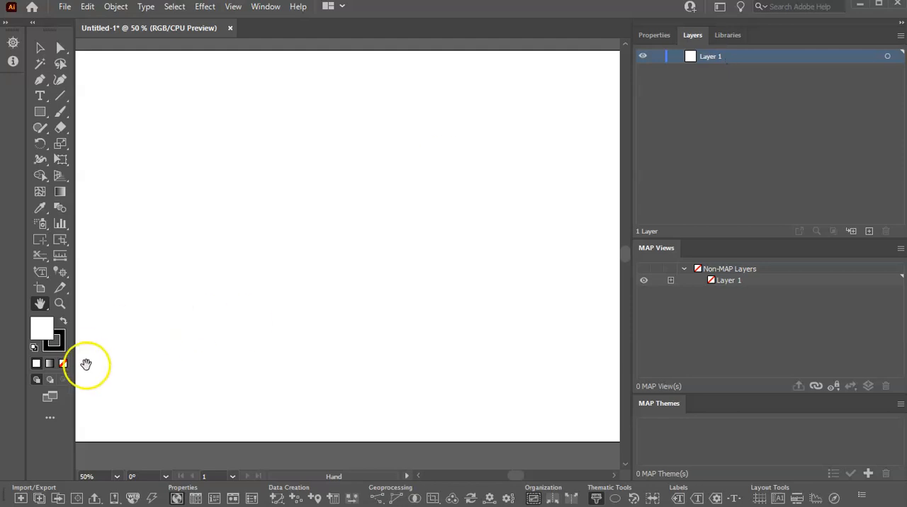
Step: Start a MAPublisher data import and set its format to Esri Shapefile
click(21, 499)
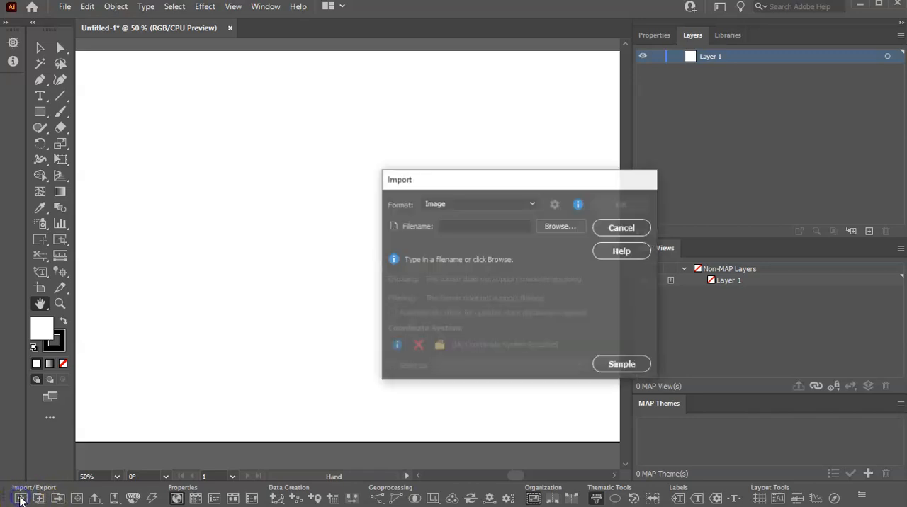
drag(534, 186, 416, 107)
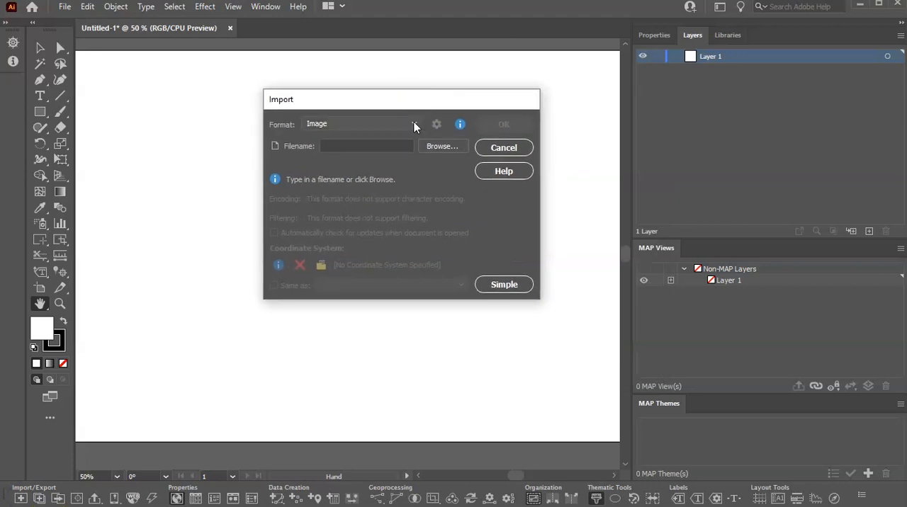
click(414, 123)
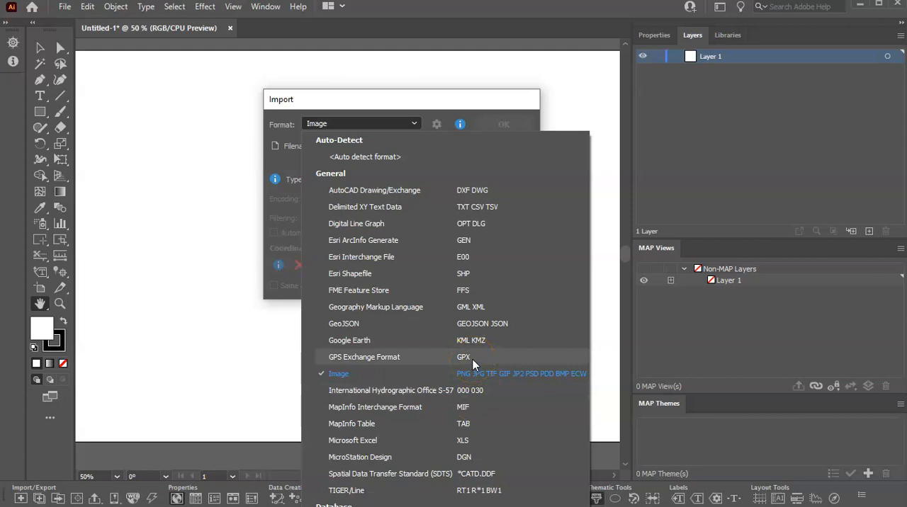
click(358, 273)
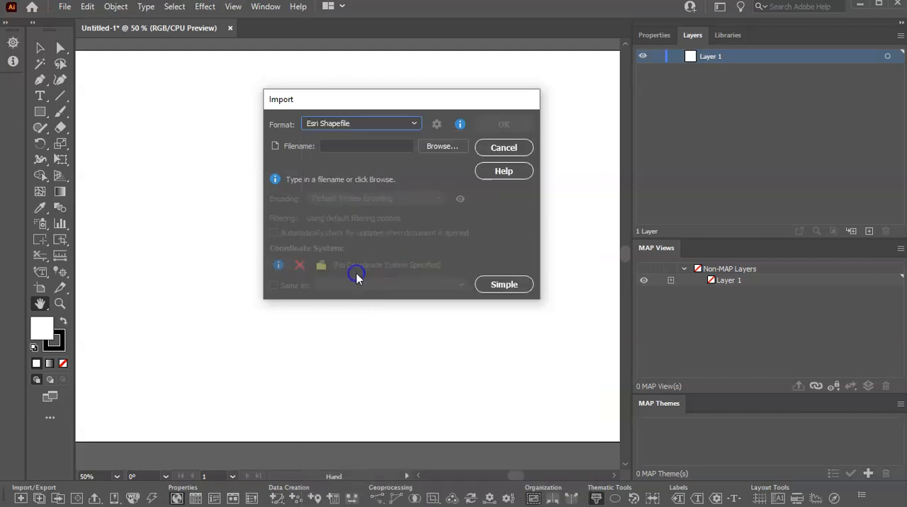
Step: Import Buildings.shp from the Buildings folder inside TreeCampus, keeping the default encoding and coordinate system
click(436, 148)
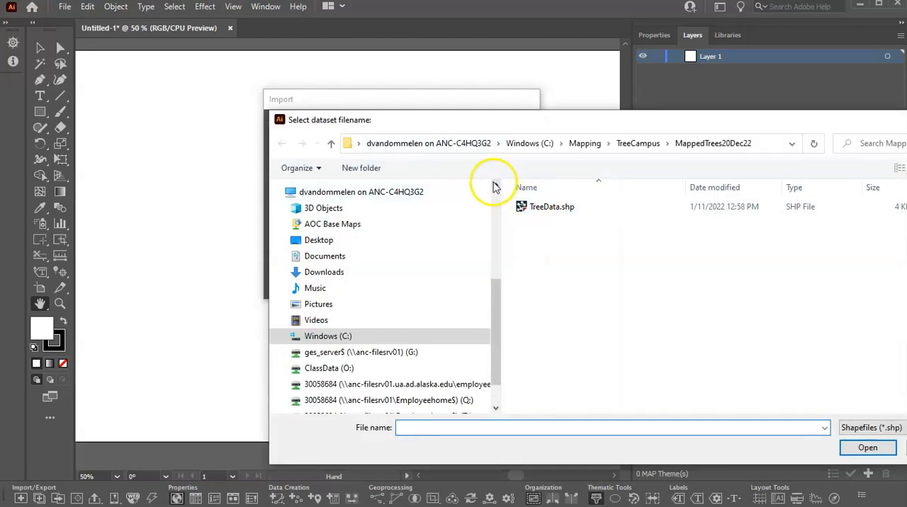
click(636, 147)
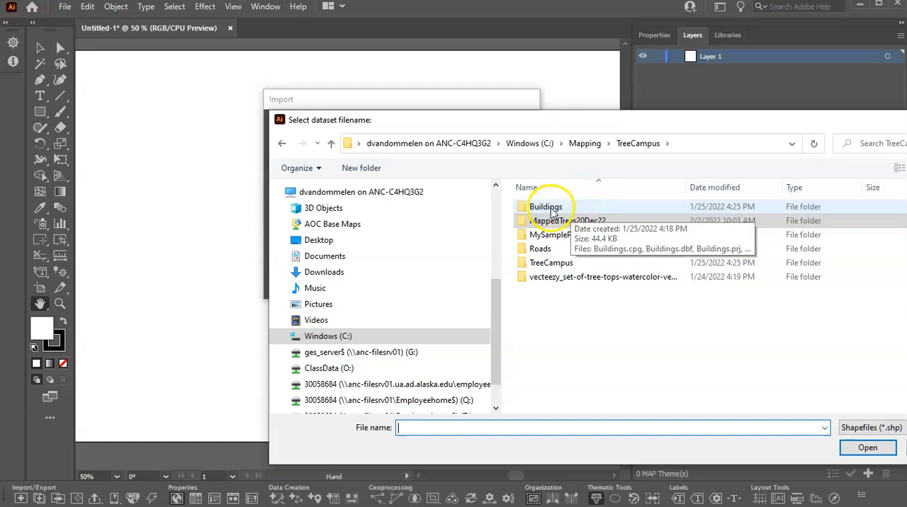
double_click(552, 212)
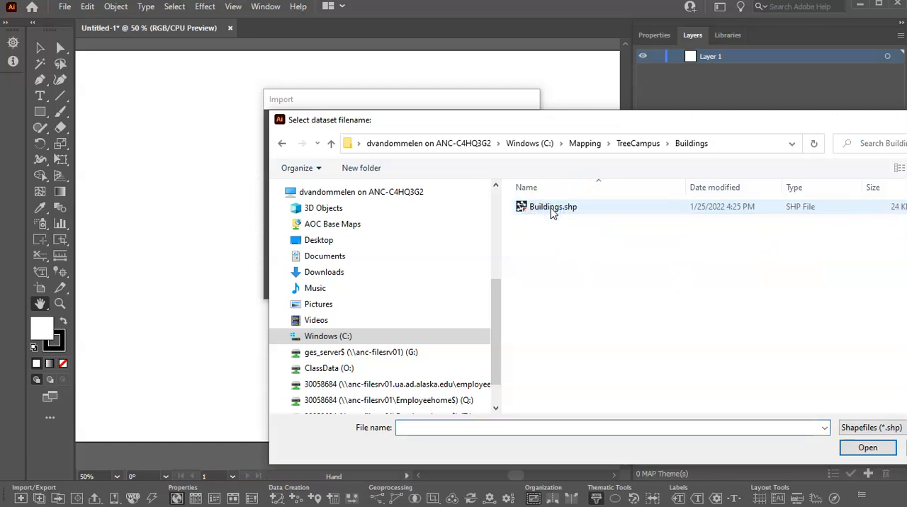
click(550, 211)
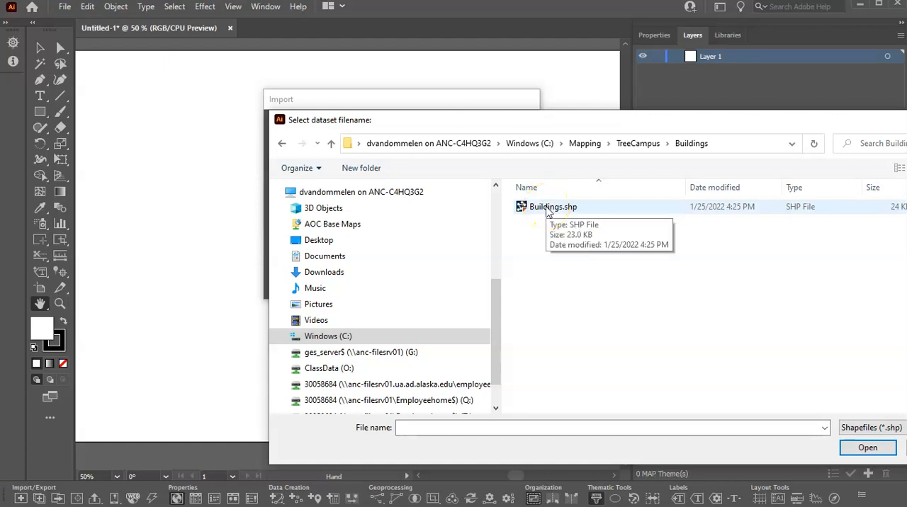
click(545, 210)
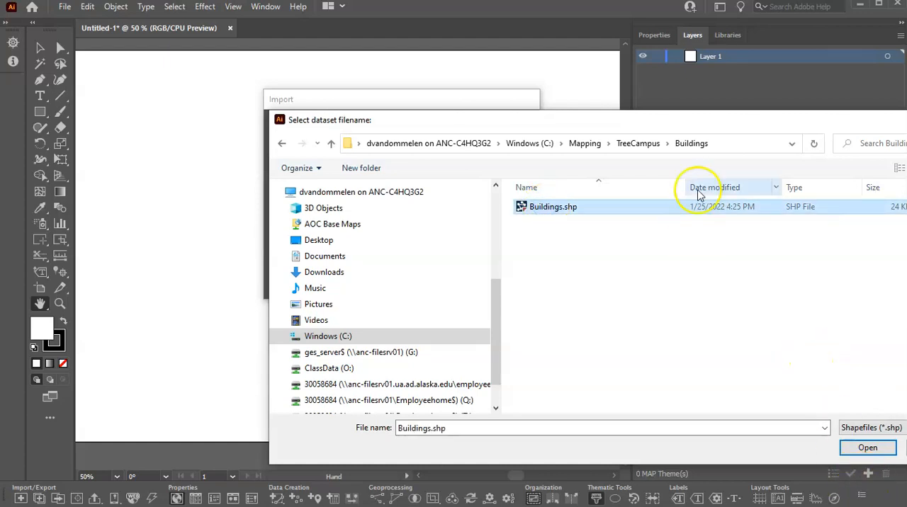
drag(704, 124, 623, 123)
click(788, 452)
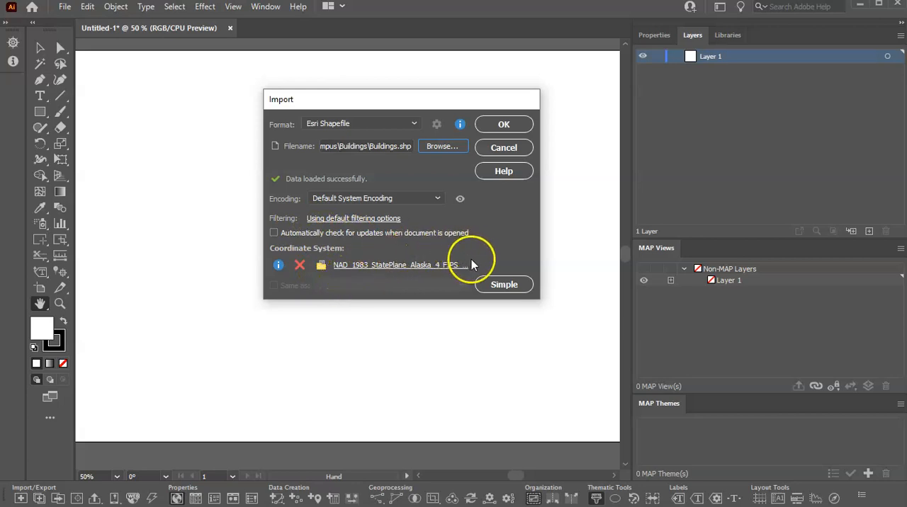
click(504, 125)
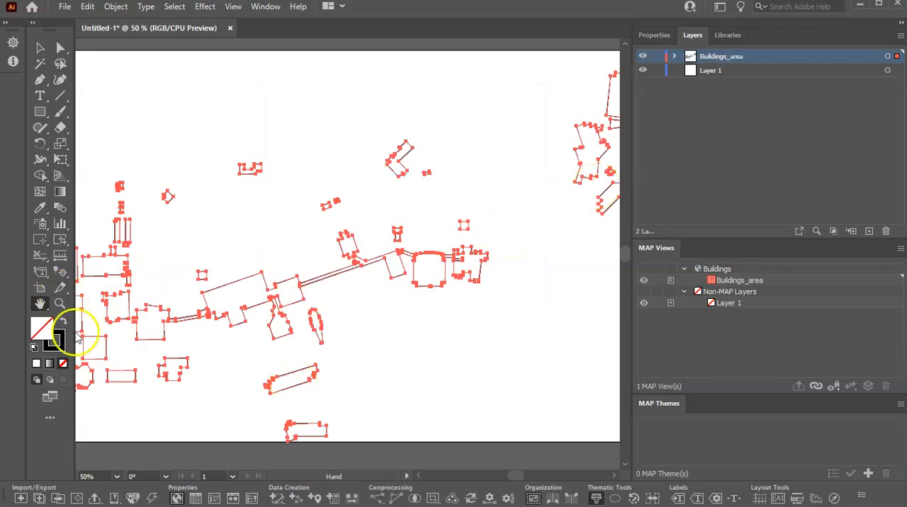
Step: Enlarge the artboard by extending its left, right and lower edges to leave a margin around the imported buildings
click(59, 302)
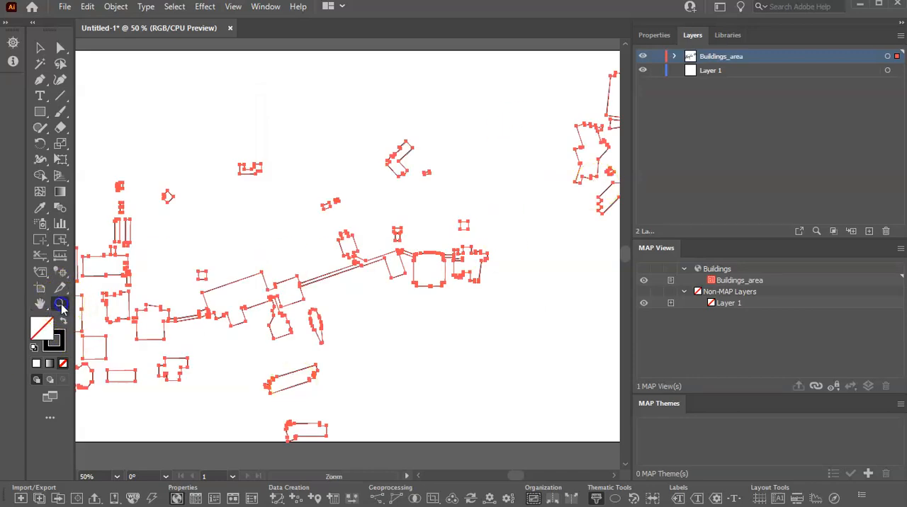
alt+click(199, 249)
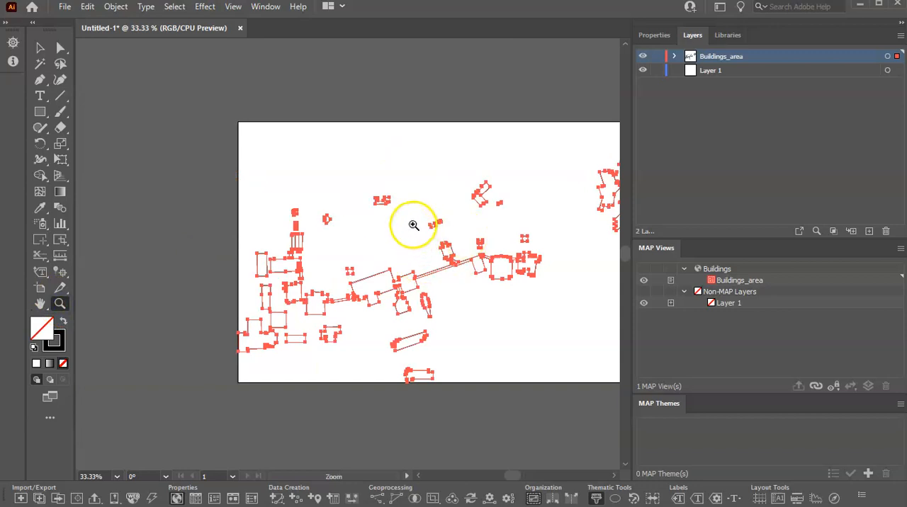
click(39, 304)
drag(543, 279, 422, 263)
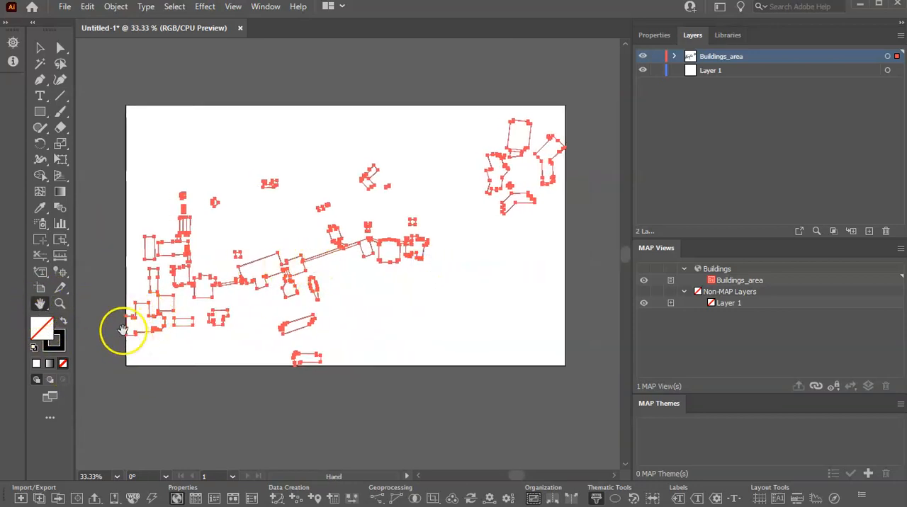
click(40, 288)
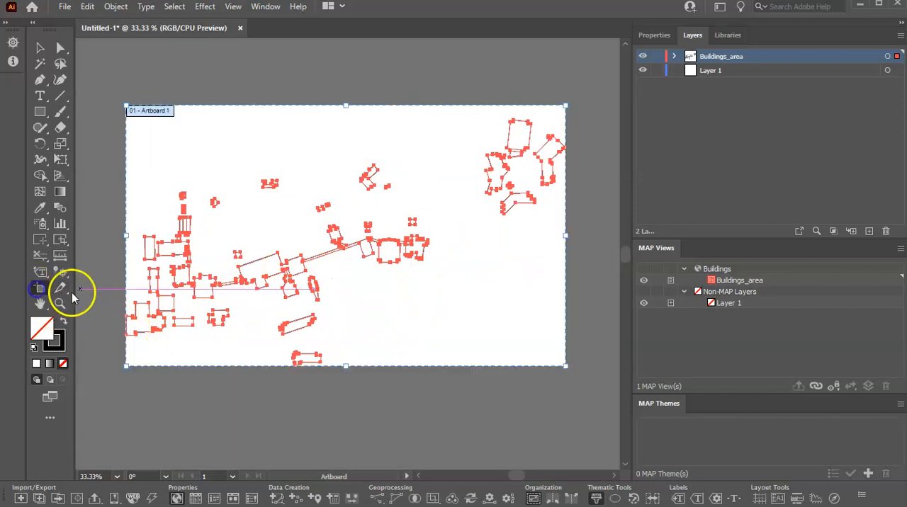
drag(125, 237, 102, 241)
drag(565, 234, 592, 235)
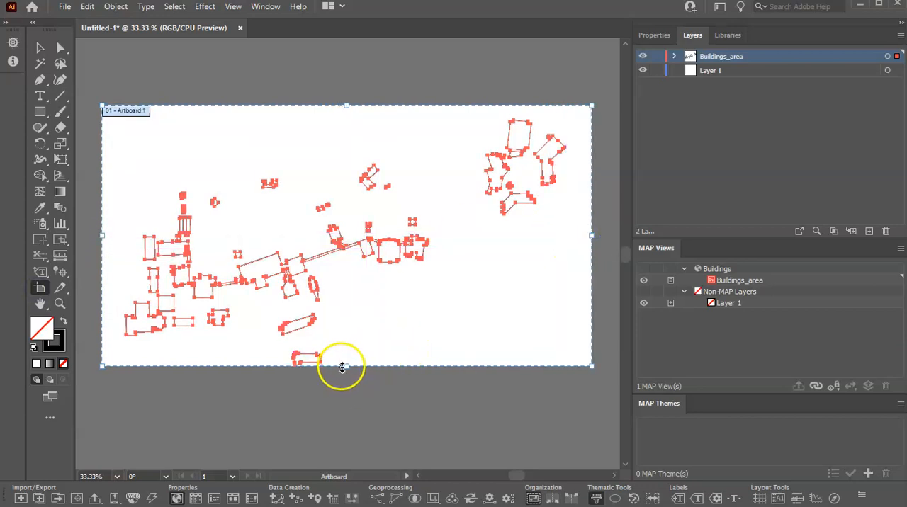
drag(346, 366, 349, 393)
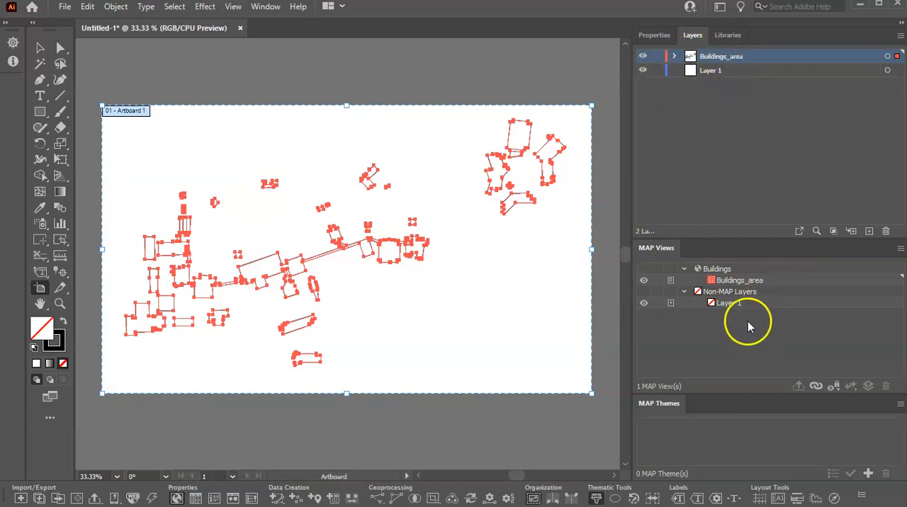
Step: Review the scale and source coordinate system in the Buildings MAP View settings, and close them unchanged
click(724, 281)
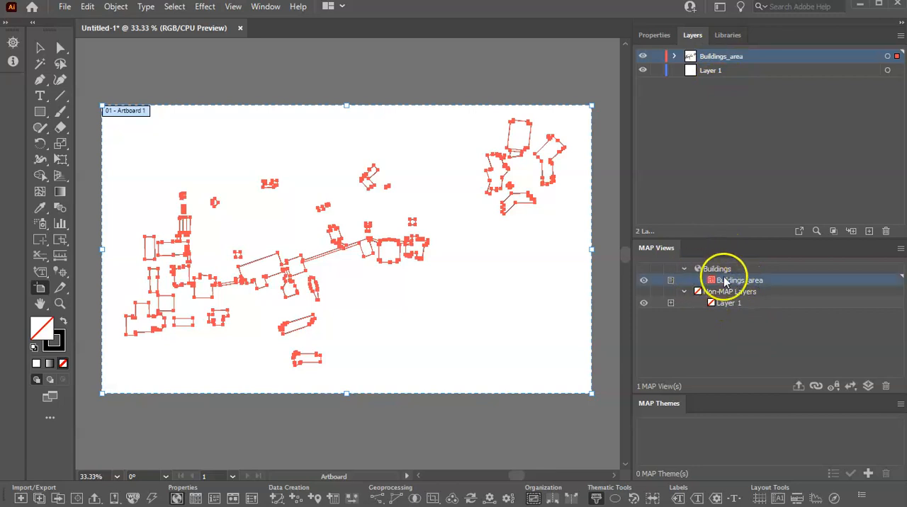
click(711, 271)
double_click(710, 270)
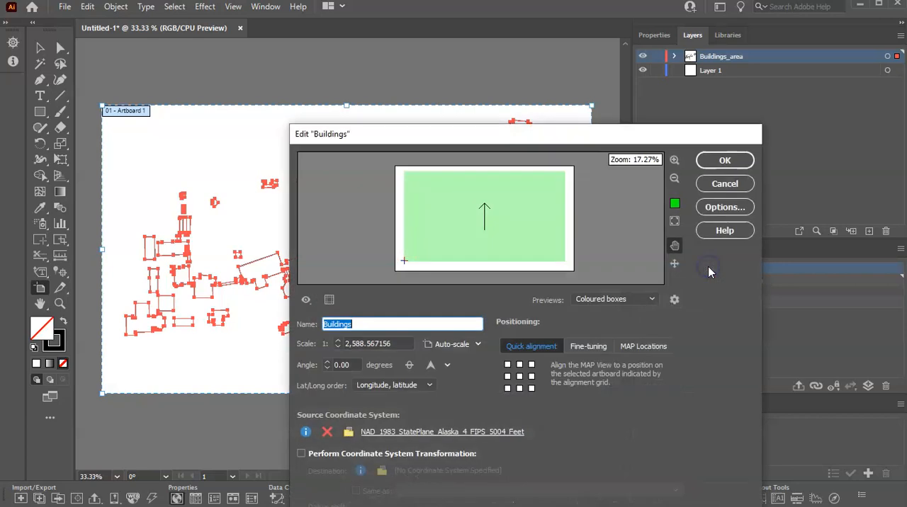
drag(561, 139, 553, 46)
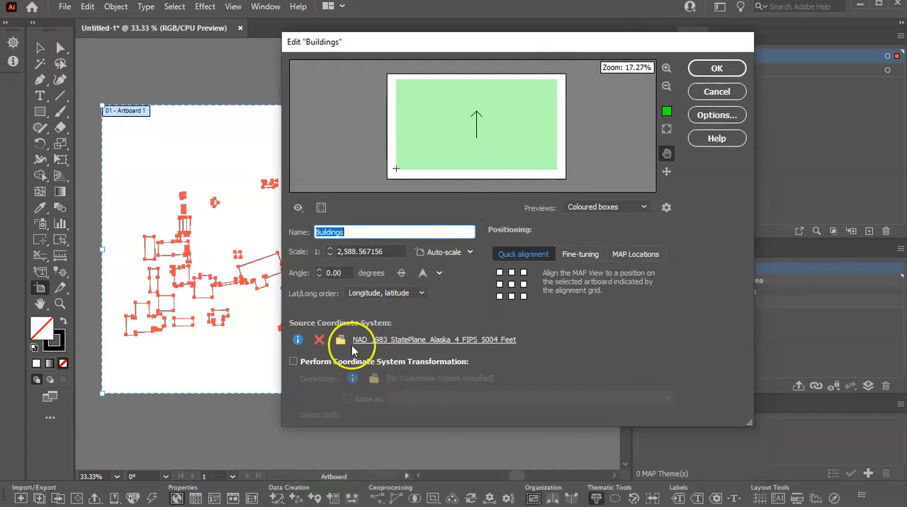
click(719, 70)
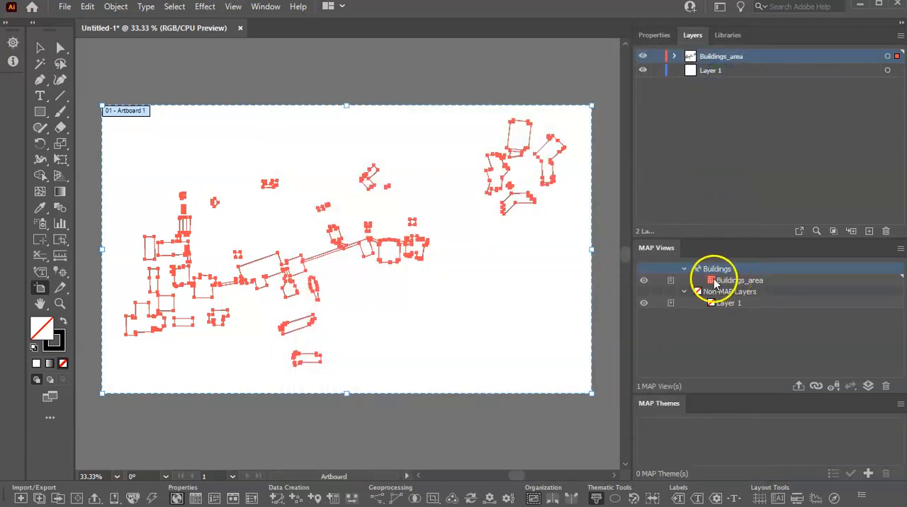
Step: Inspect the individual paths in the Buildings_area layer, target the whole layer, and collapse its contents again
click(714, 283)
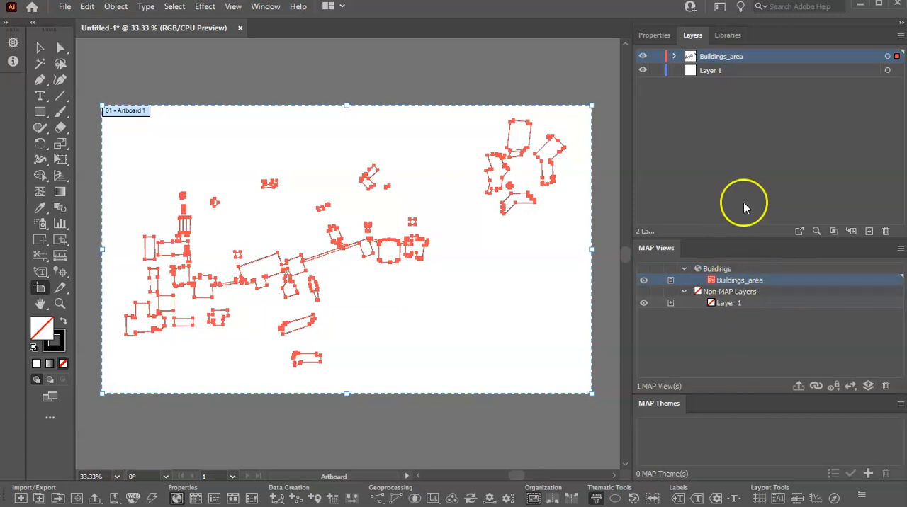
click(676, 58)
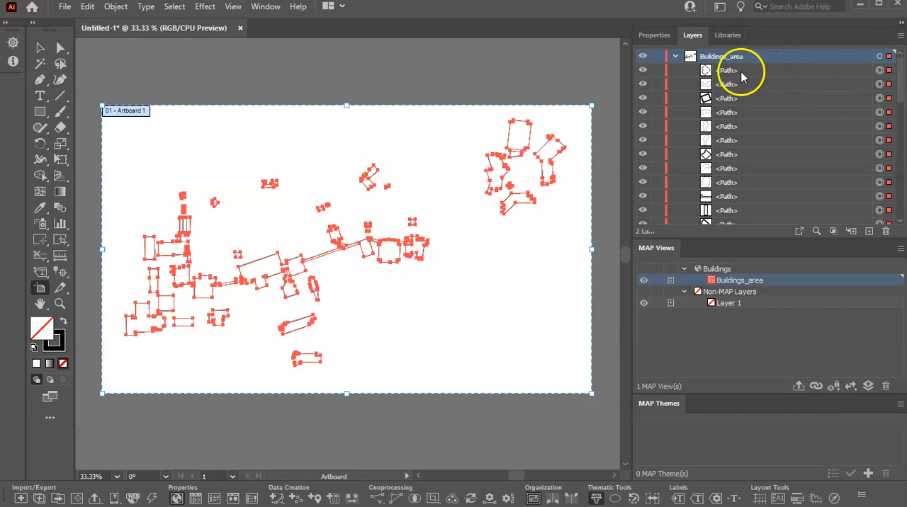
click(879, 56)
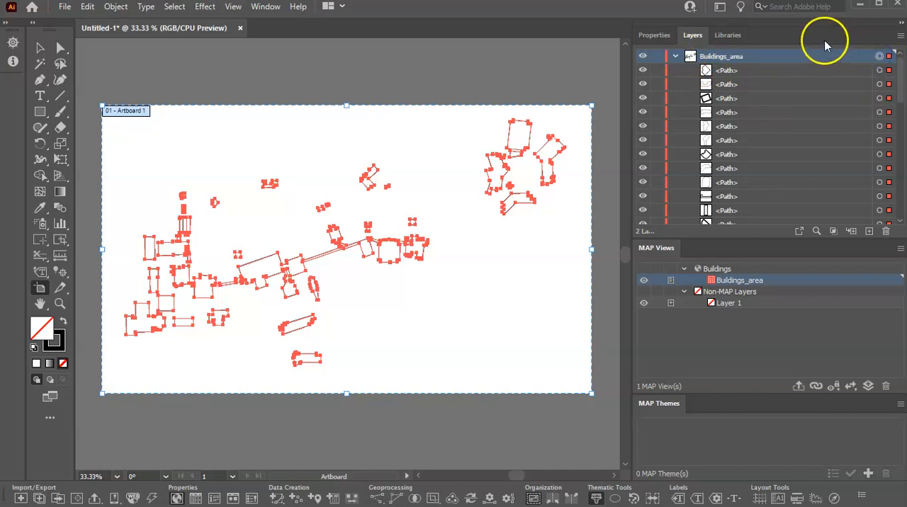
click(675, 56)
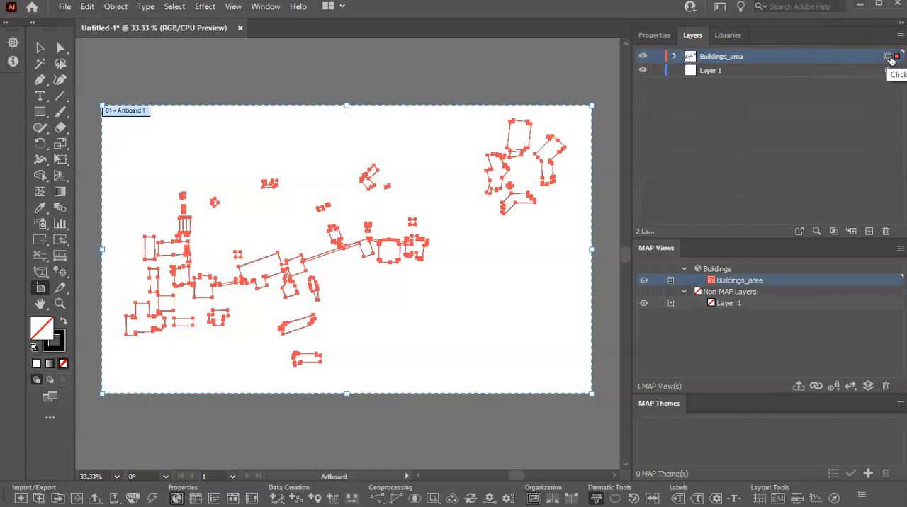
Step: Lock and unlock the Buildings_area layer, and select all of its artwork
click(656, 57)
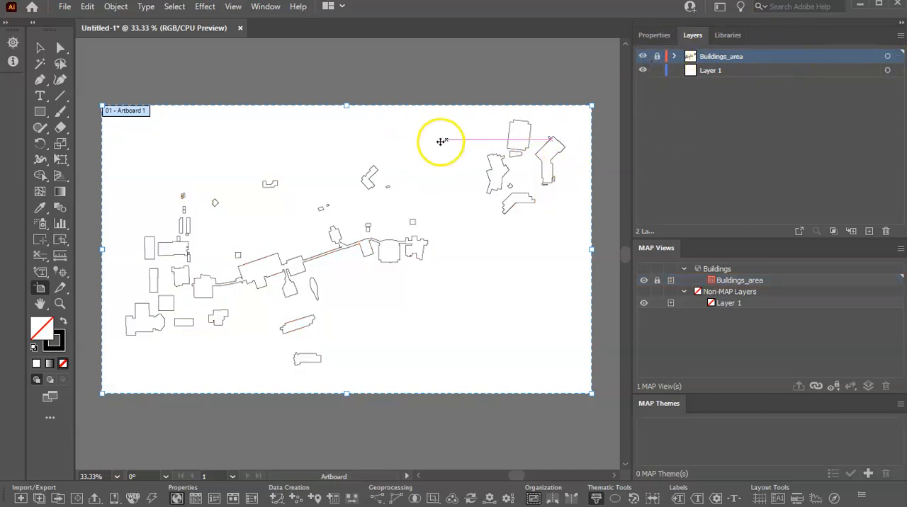
click(657, 56)
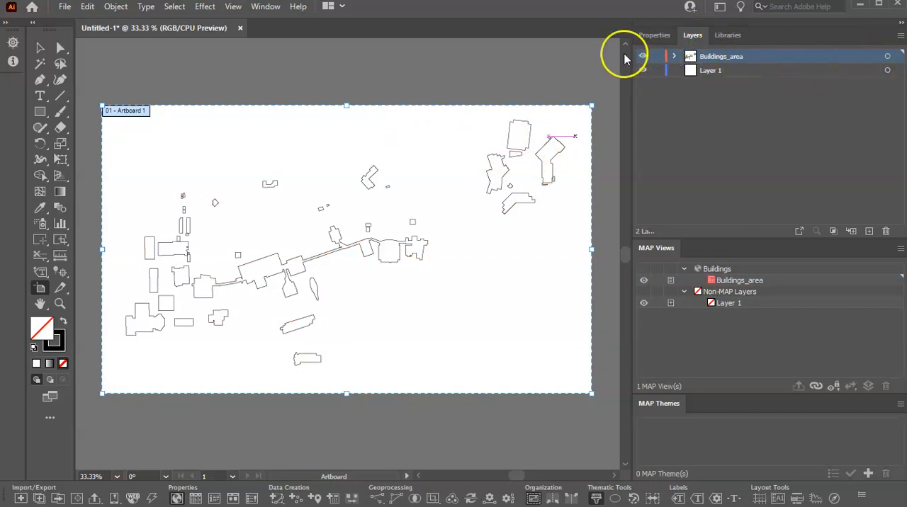
click(888, 57)
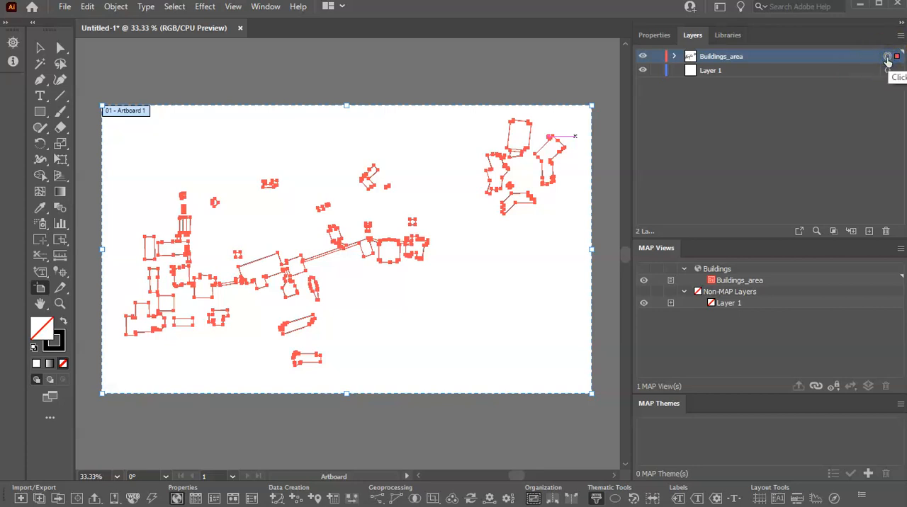
Step: Hide the Buildings_area layer and show it again
click(642, 57)
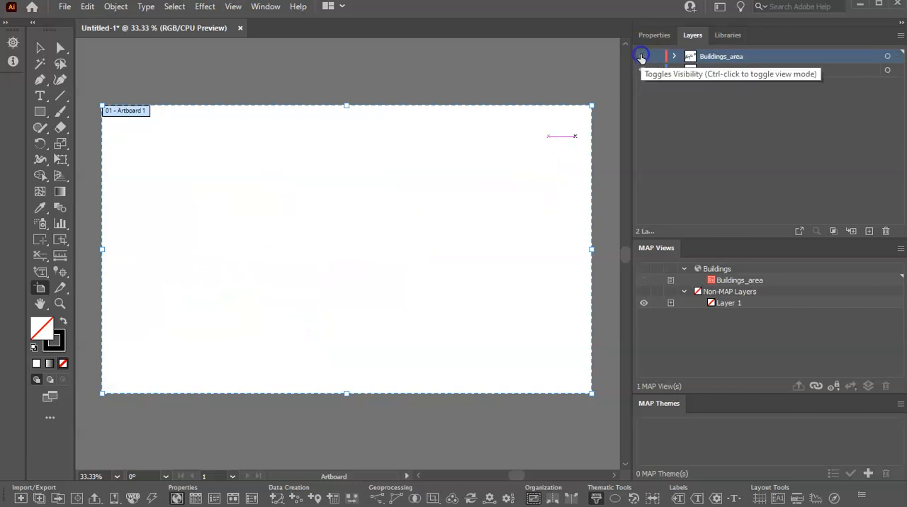
ctrl+click(642, 57)
click(548, 66)
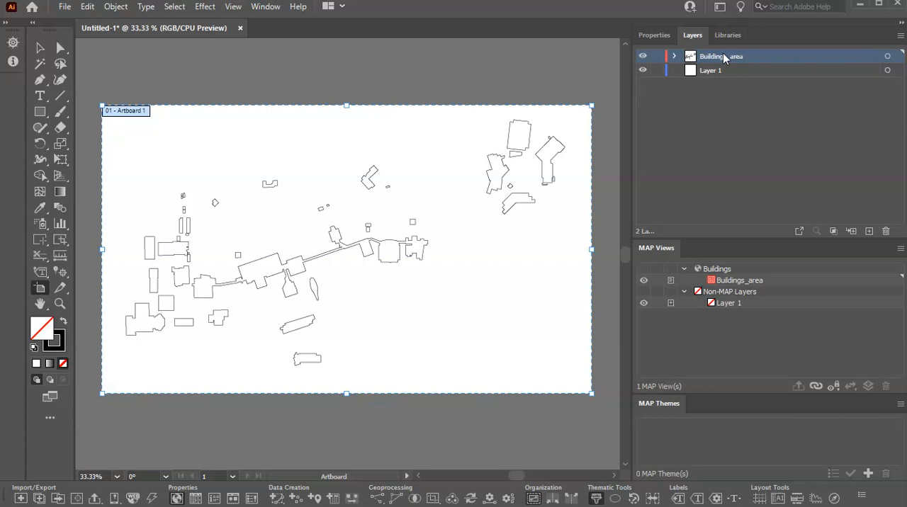
drag(723, 57, 338, 60)
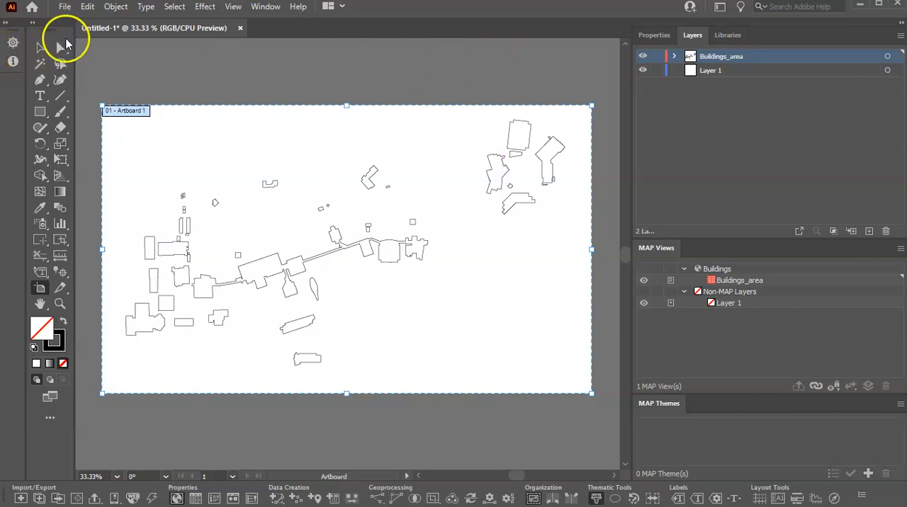
Step: Import the Esri Shapefile TreeData.shp from the MappedTrees20Dec22 folder inside TreeCampus, keeping the default encoding and WGS 84 coordinate system
click(20, 500)
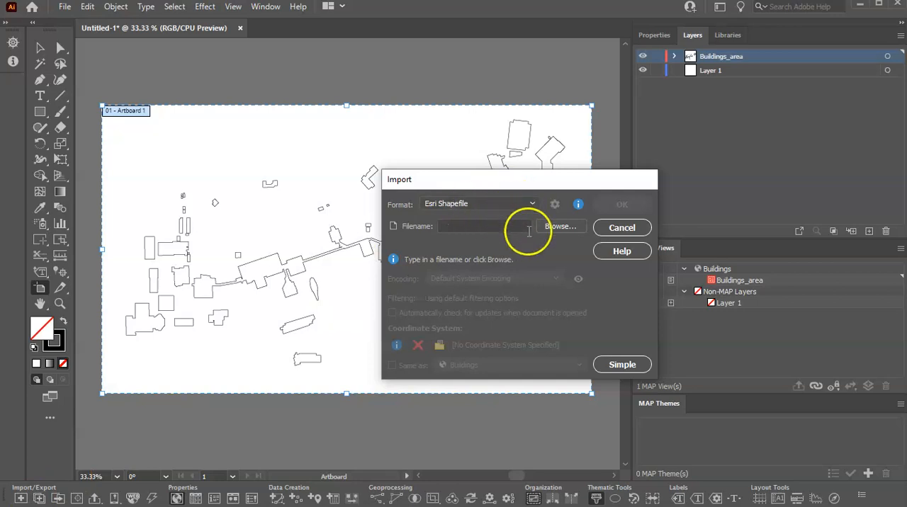
click(553, 228)
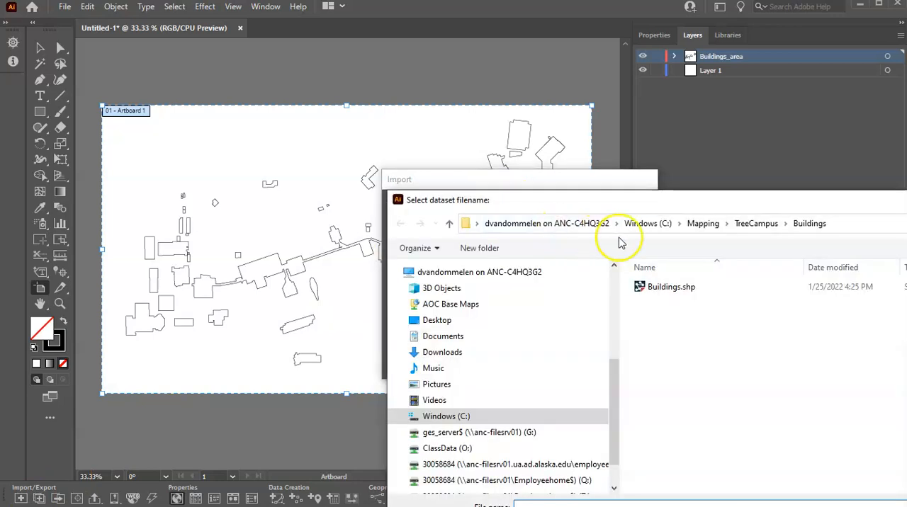
click(769, 225)
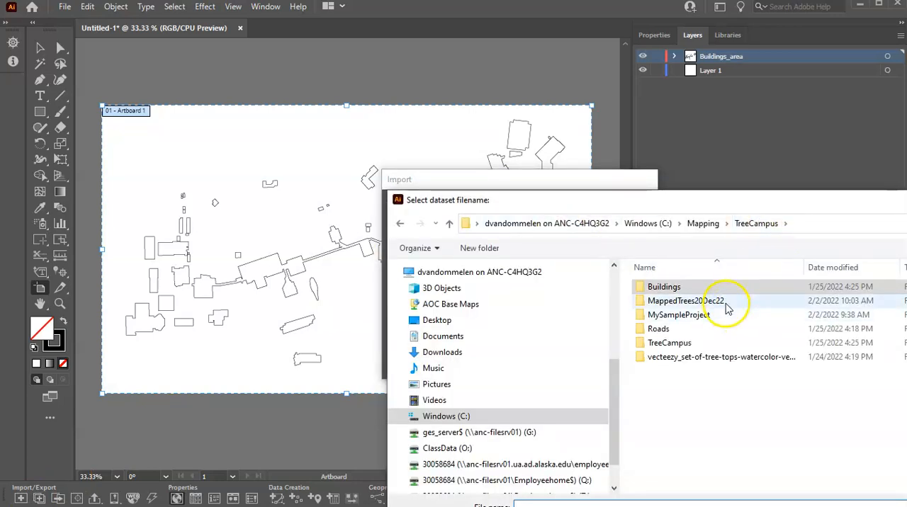
click(693, 303)
double_click(694, 303)
click(670, 289)
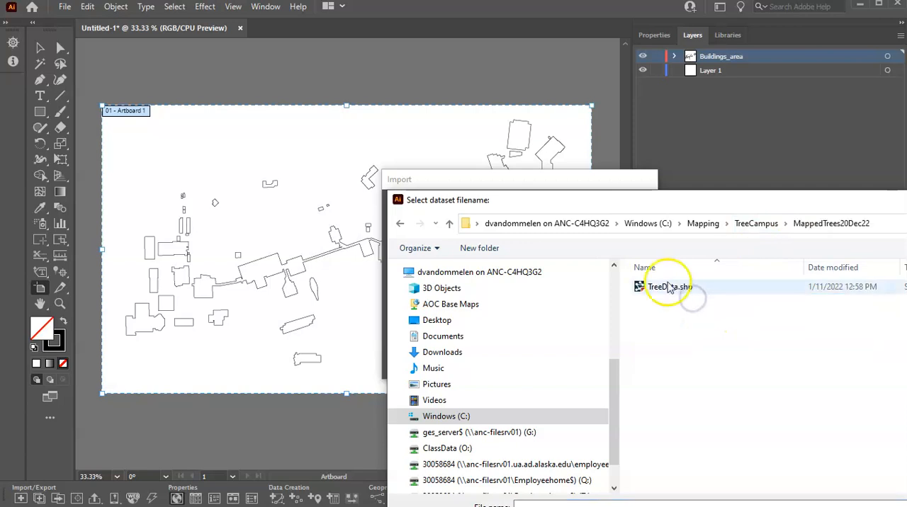
drag(770, 208, 482, 106)
click(754, 428)
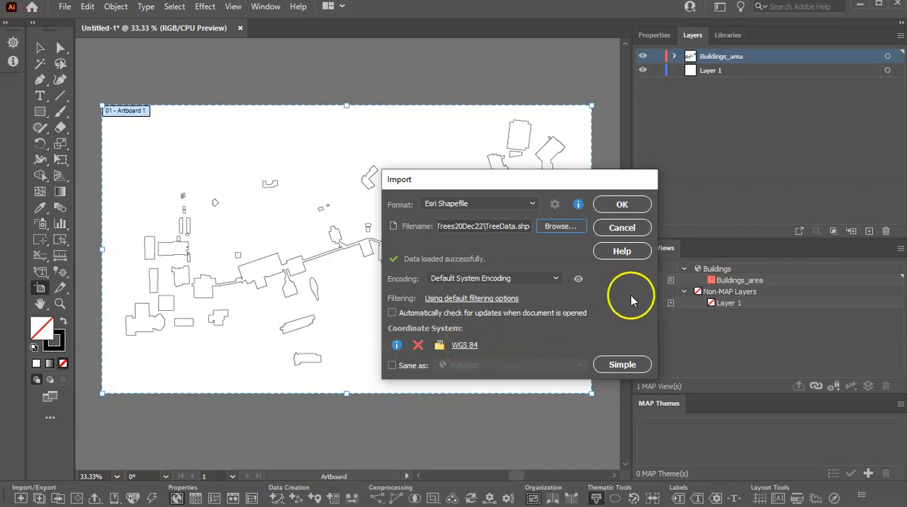
click(624, 206)
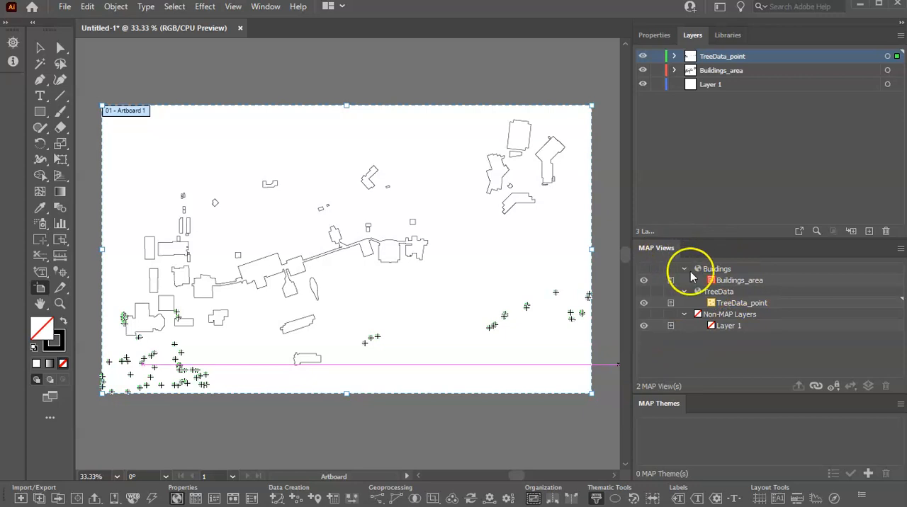
Step: Move the TreeData_point layer into the Buildings MAP View, and delete the emptied TreeData MAP View
click(733, 305)
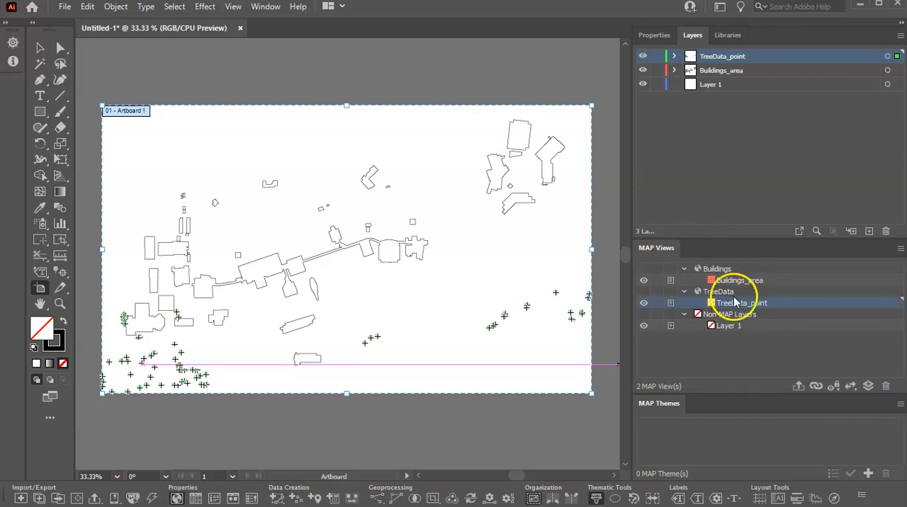
drag(734, 303, 727, 269)
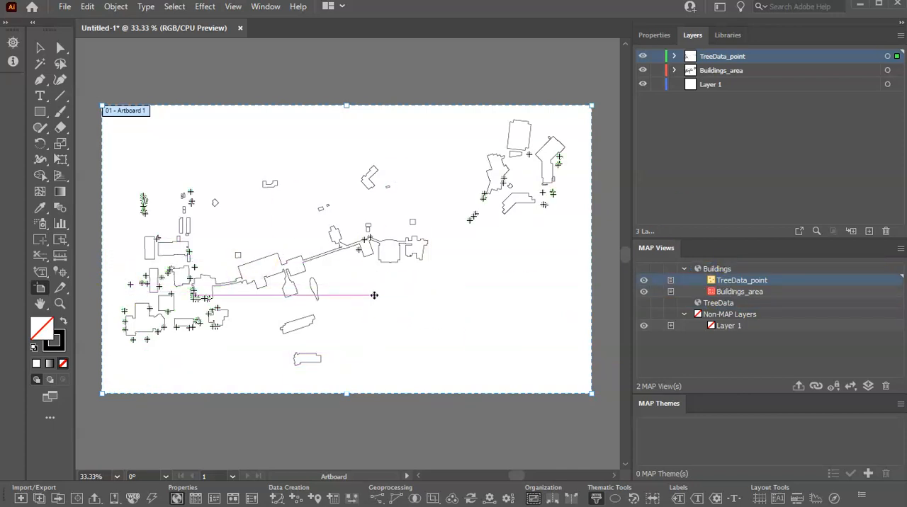
click(723, 304)
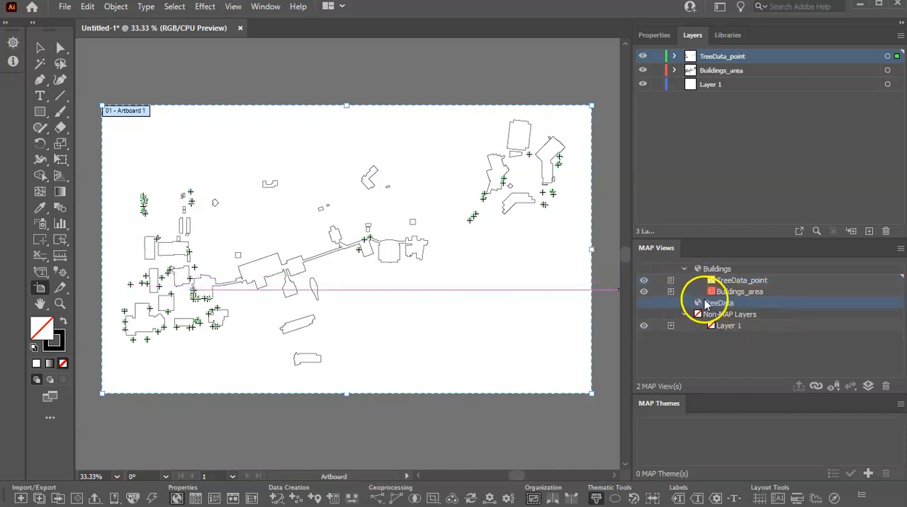
click(886, 388)
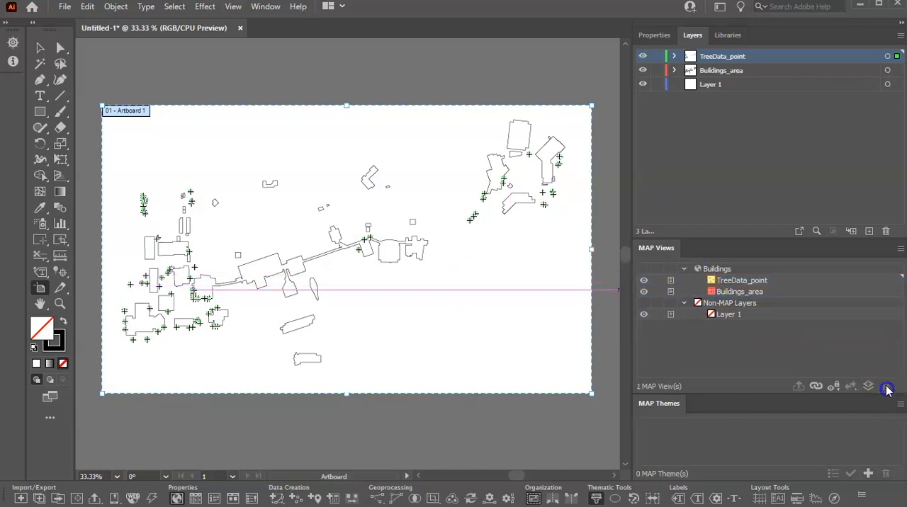
Step: Rename the Buildings MAP View as TreeCampus
click(723, 270)
double_click(724, 270)
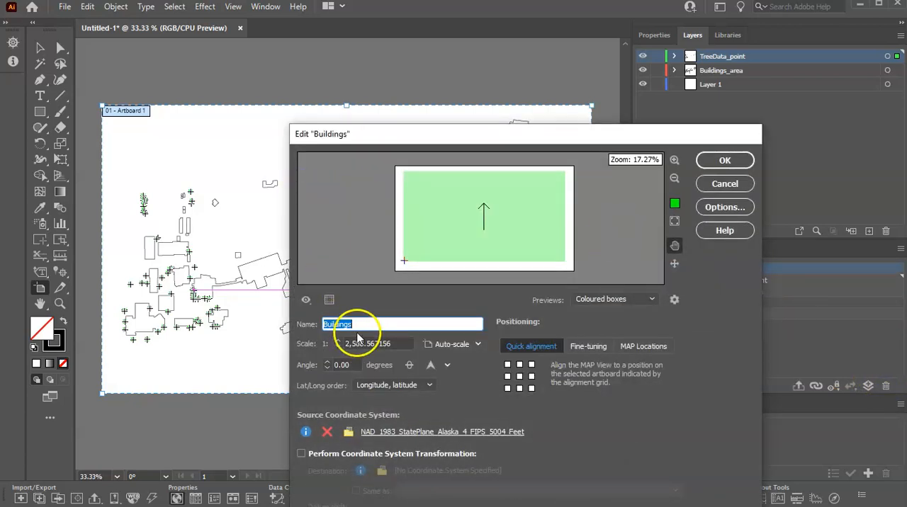
text(Tree)
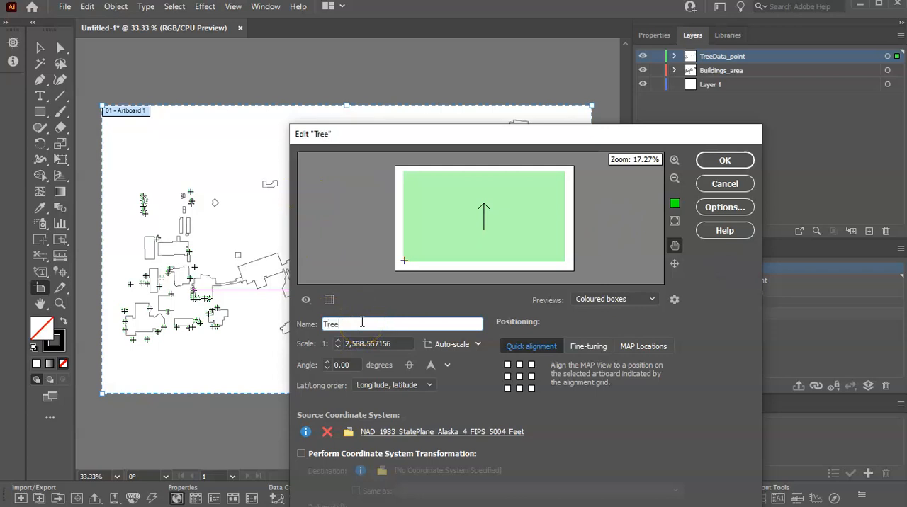
text(Campus)
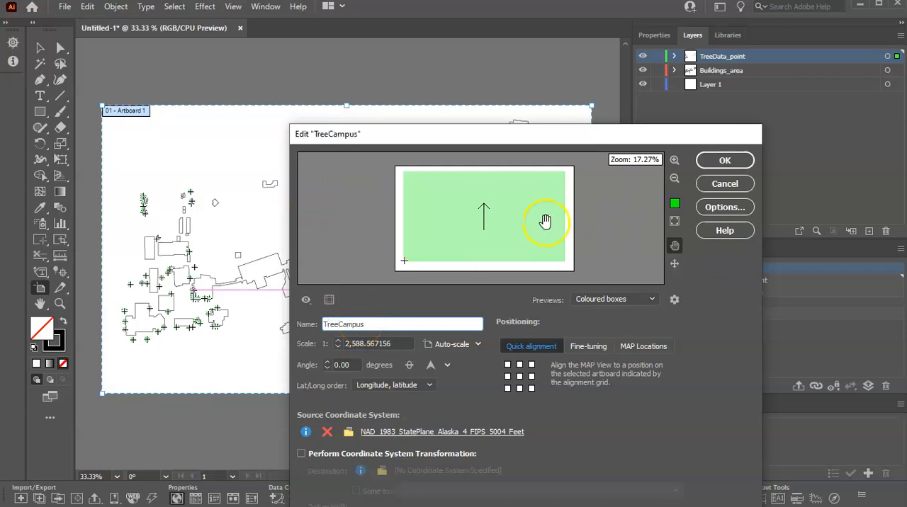
click(711, 159)
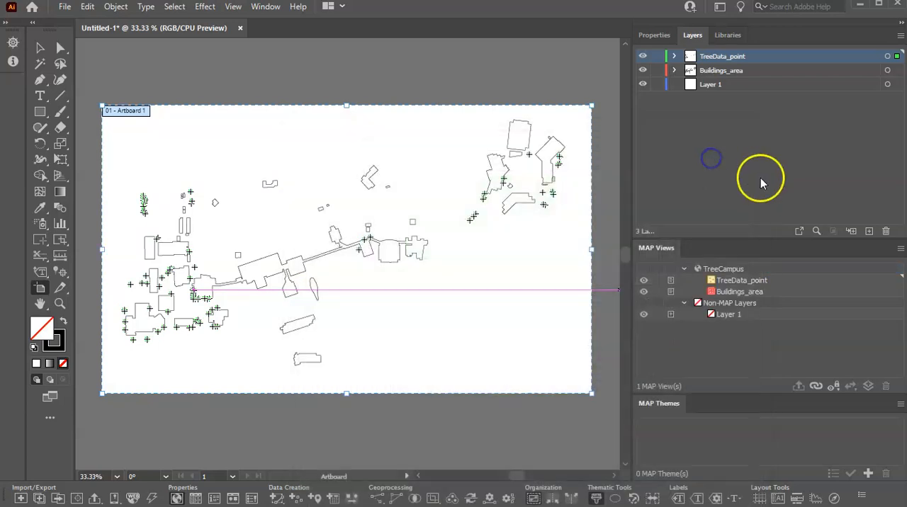
Step: Review the TreeCampus MAP View's scale, alignment and source coordinate system settings, and accept them without changes
click(732, 270)
double_click(732, 270)
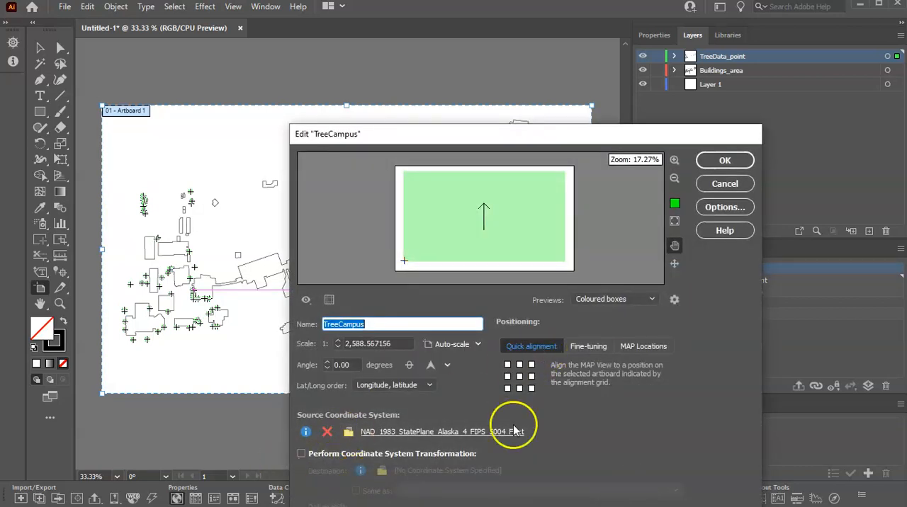
click(724, 162)
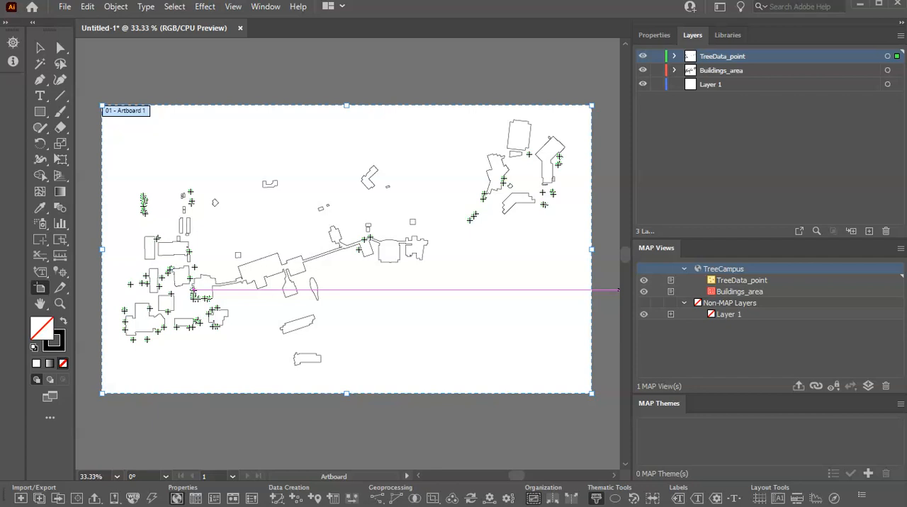
Step: Examine the attribute table of the TreeData_point layer, enlarging or shrinking the table as needed to read its columns, and close it
click(735, 284)
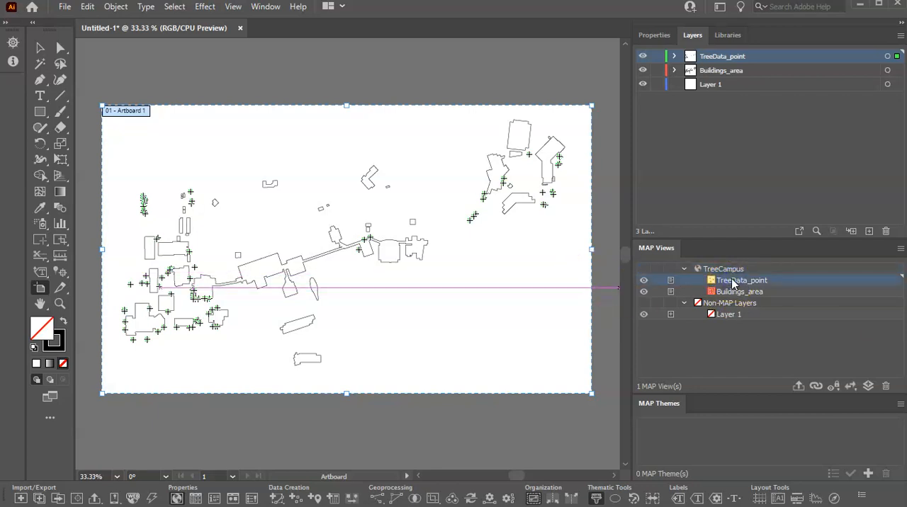
click(265, 8)
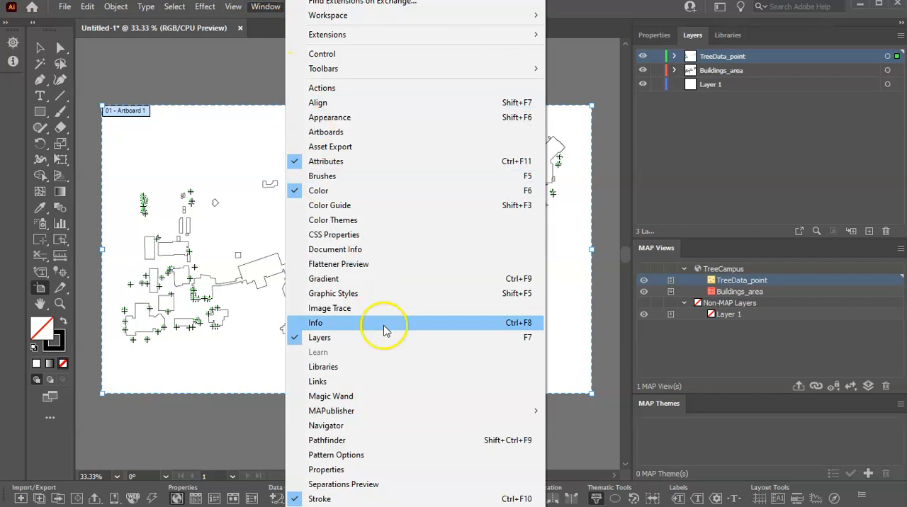
mouse_move(392, 415)
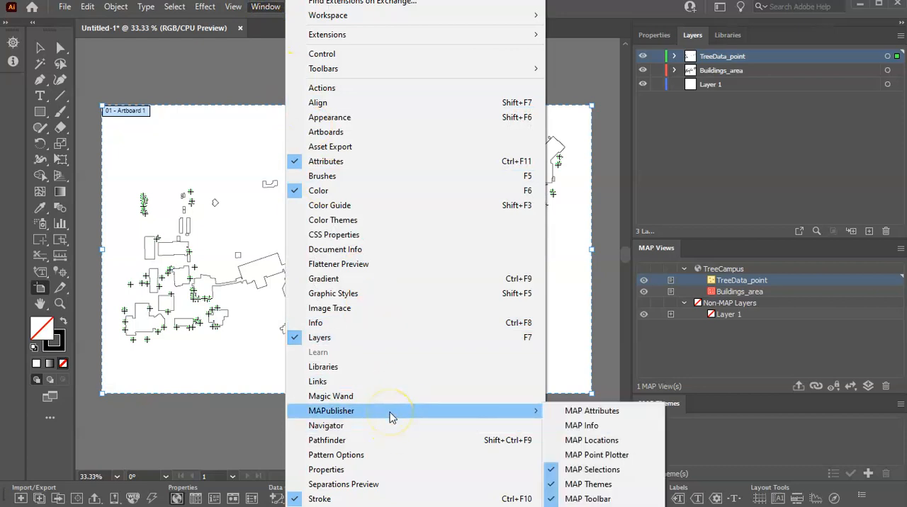
click(592, 412)
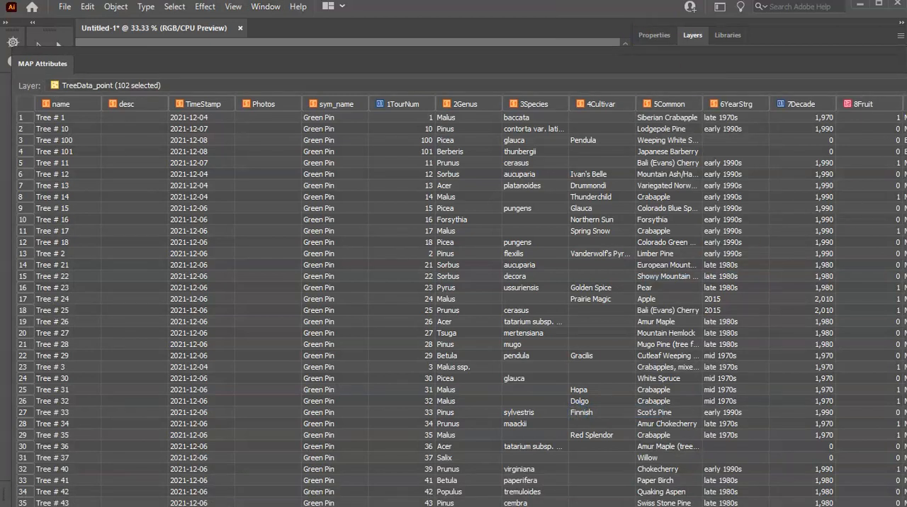
drag(904, 505, 860, 435)
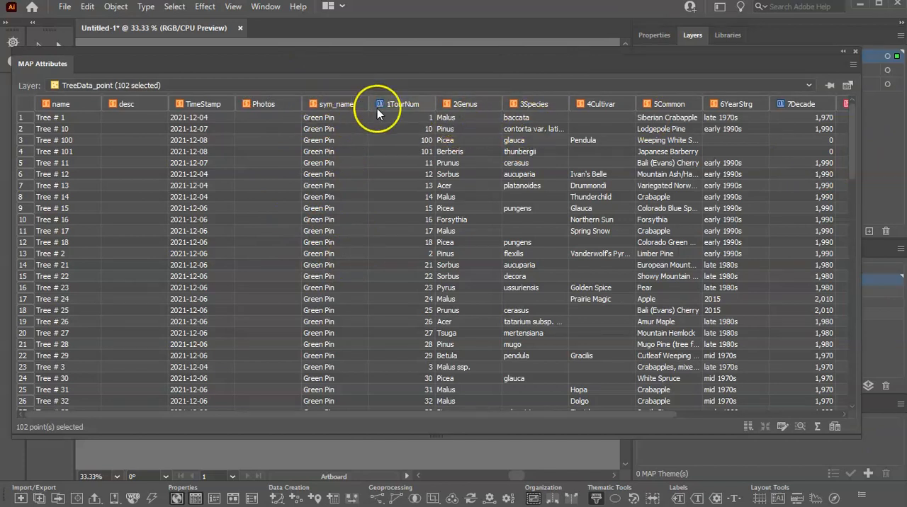
drag(609, 415, 356, 389)
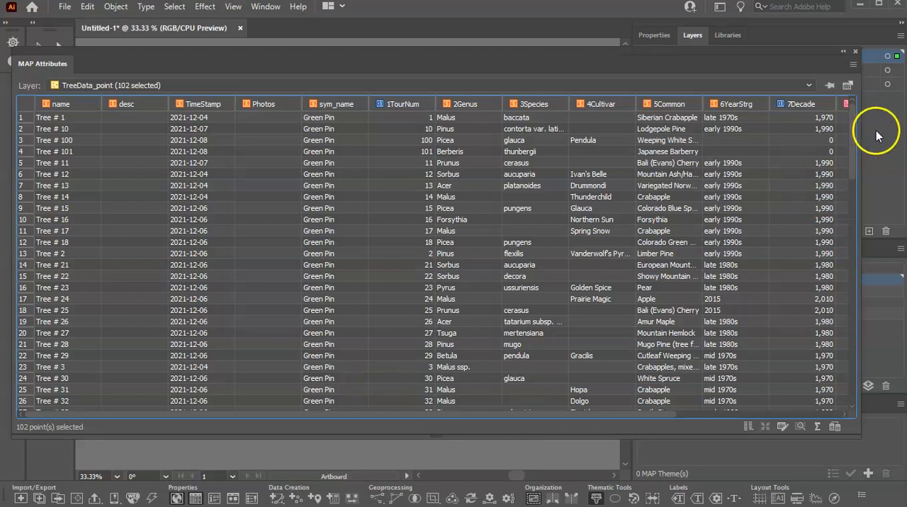
click(855, 52)
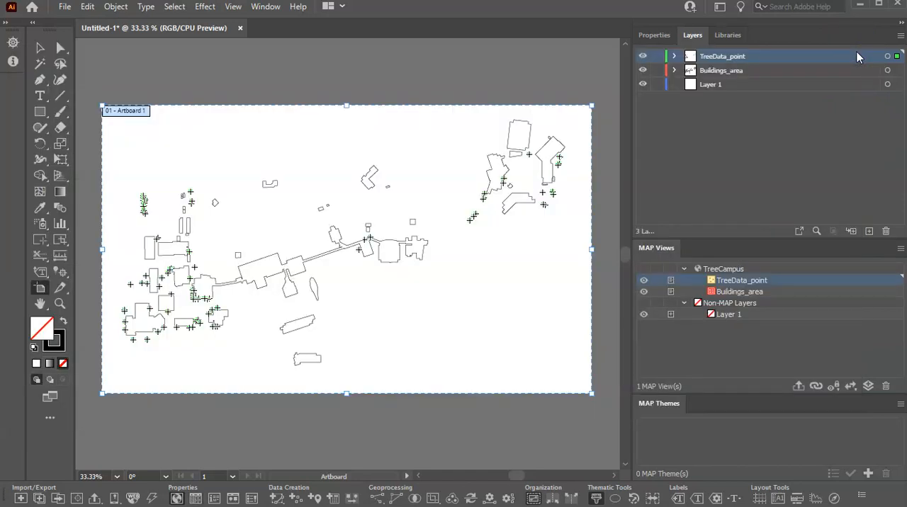